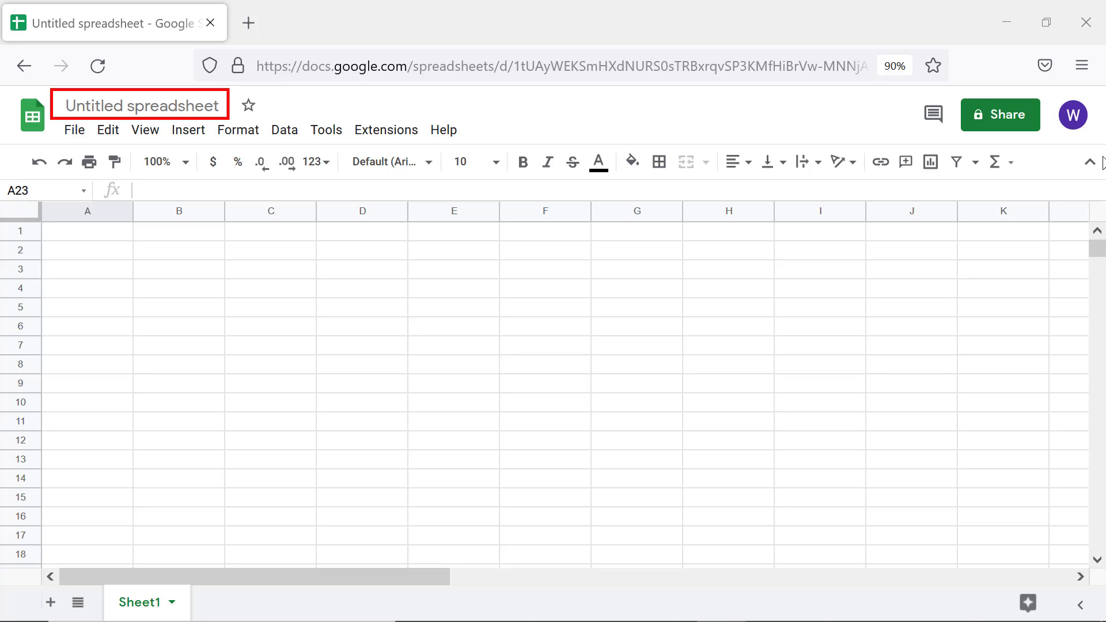
# Rename the untitled spreadsheet as Balance Sheet
pyautogui.click(115, 106)
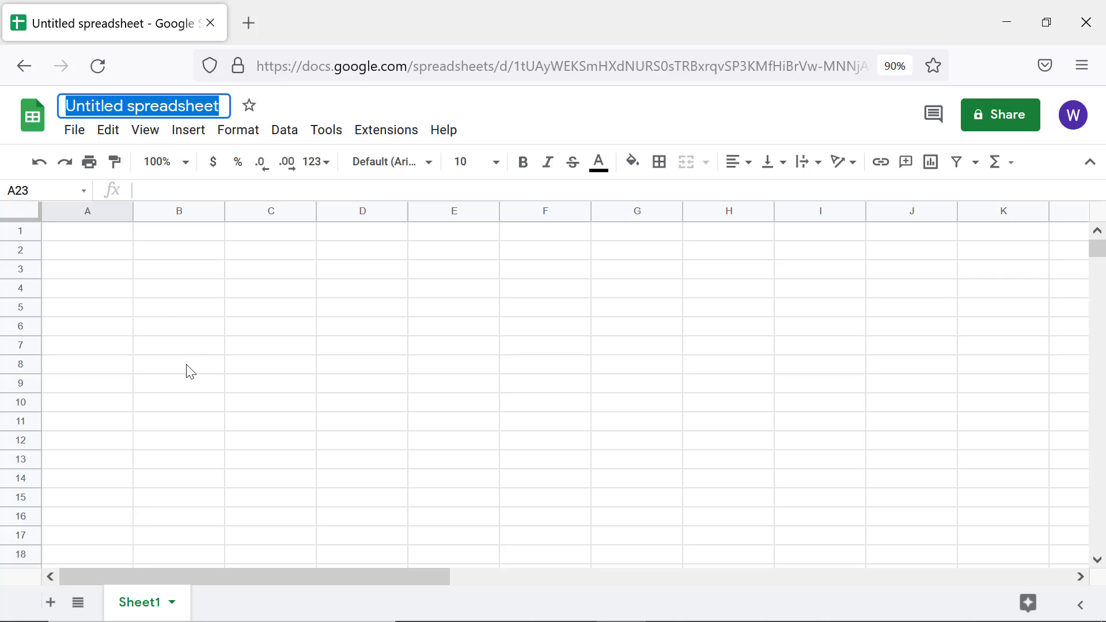
pyautogui.write('Balance')
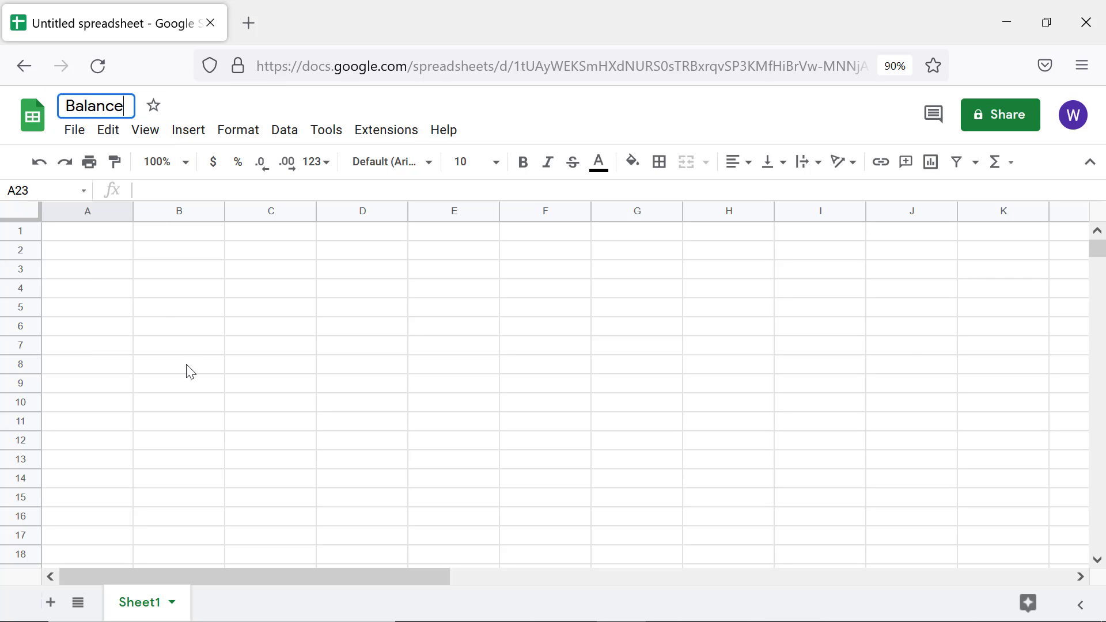
pyautogui.write(' Sheet')
pyautogui.press('Return')
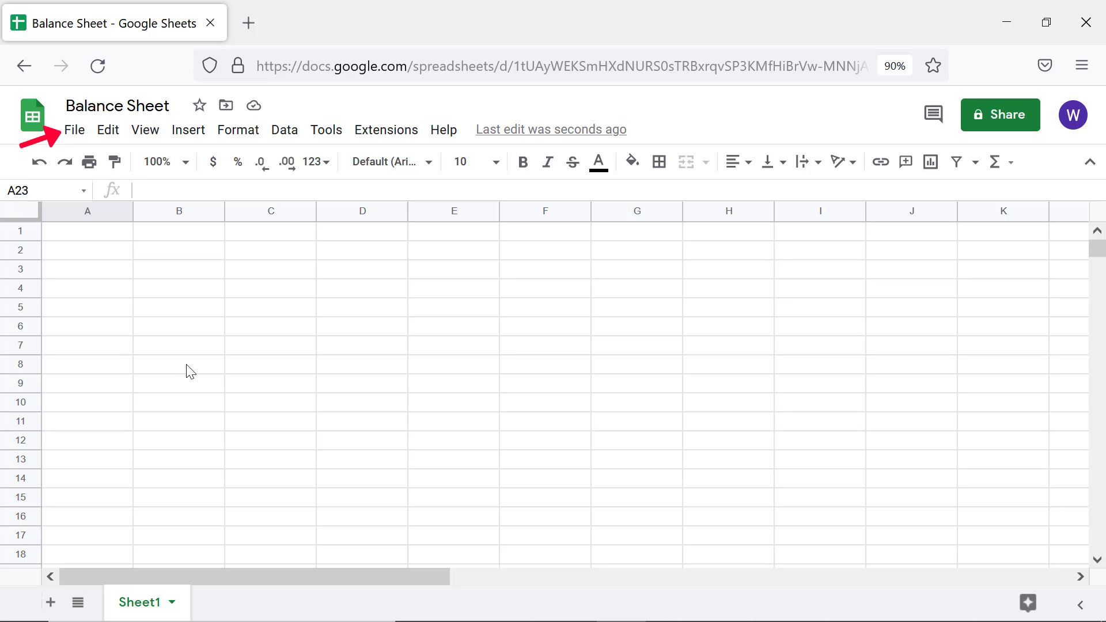
# Make a copy of the Balance Sheet file named P&L in My Drive and close the copy
pyautogui.click(82, 137)
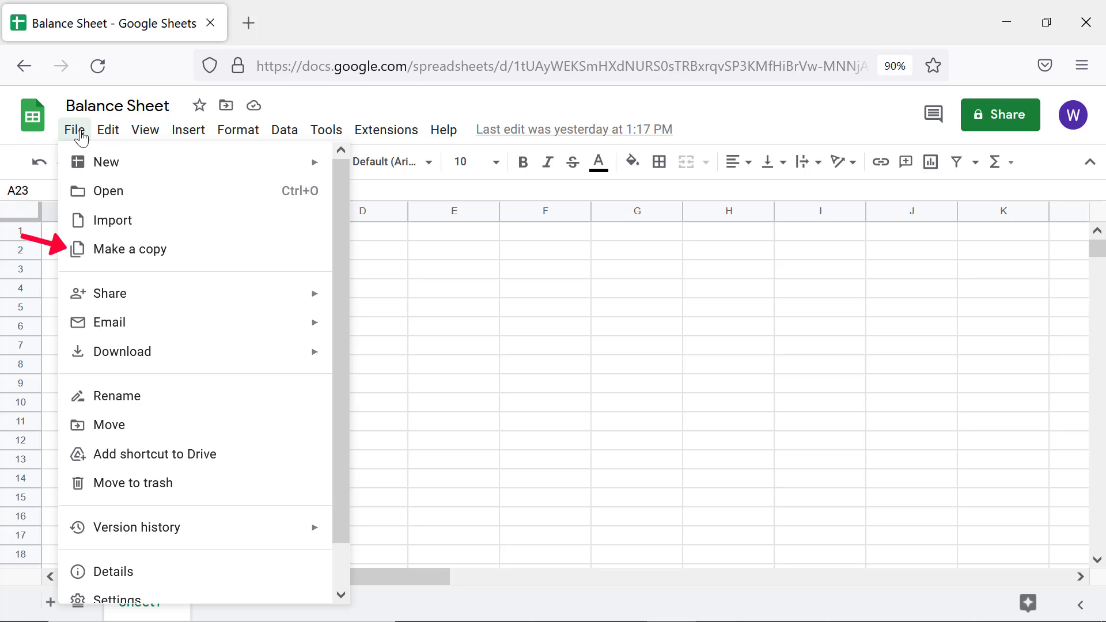
pyautogui.click(93, 252)
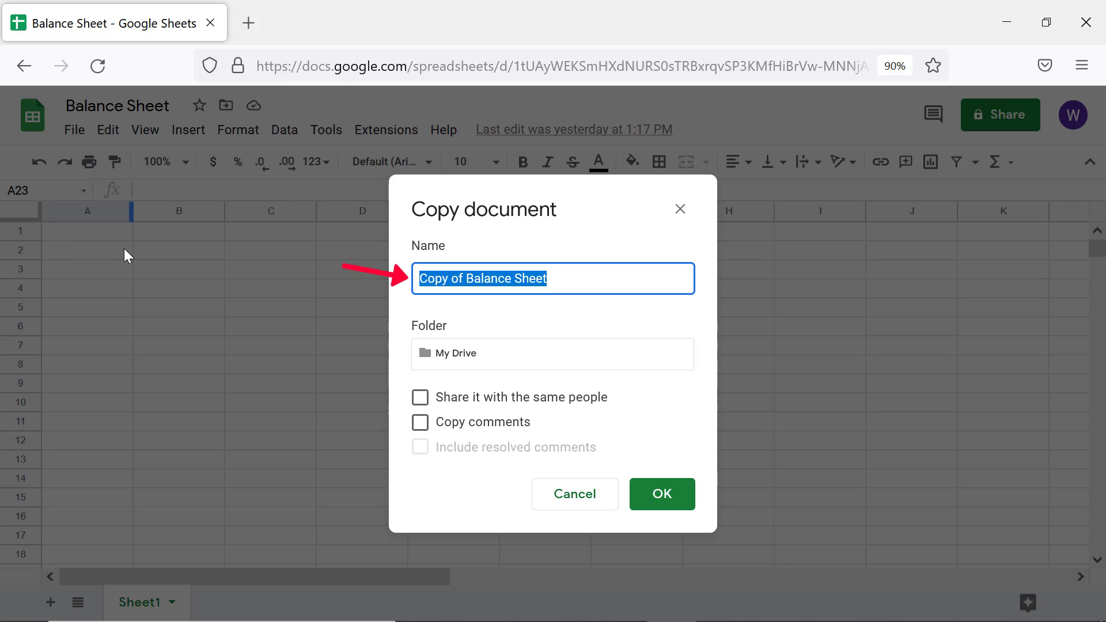
pyautogui.write('P&L')
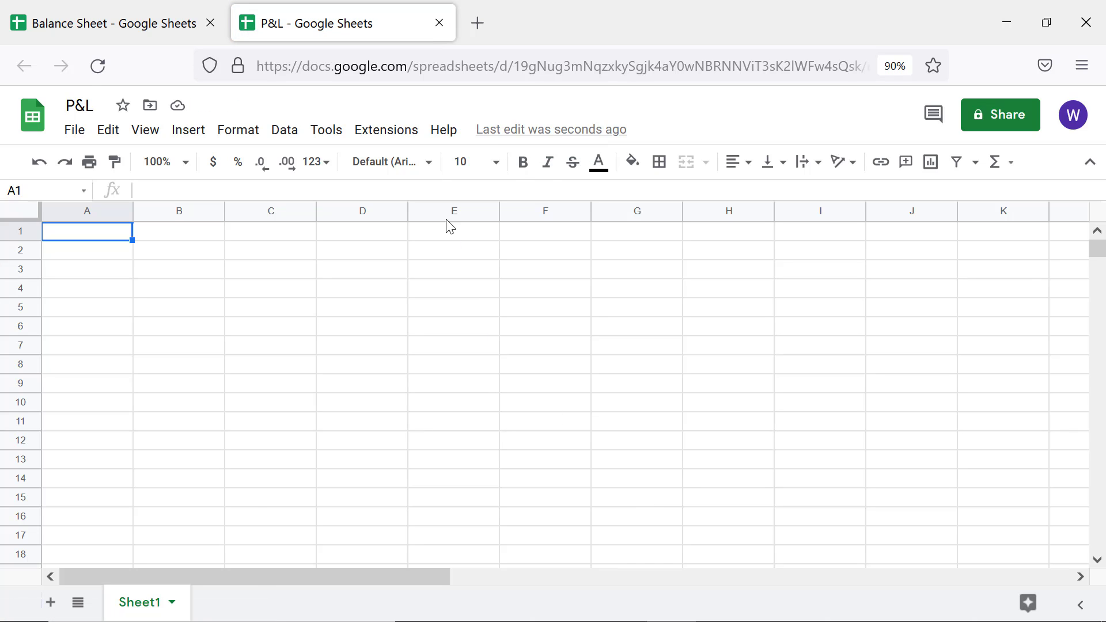
pyautogui.click(439, 24)
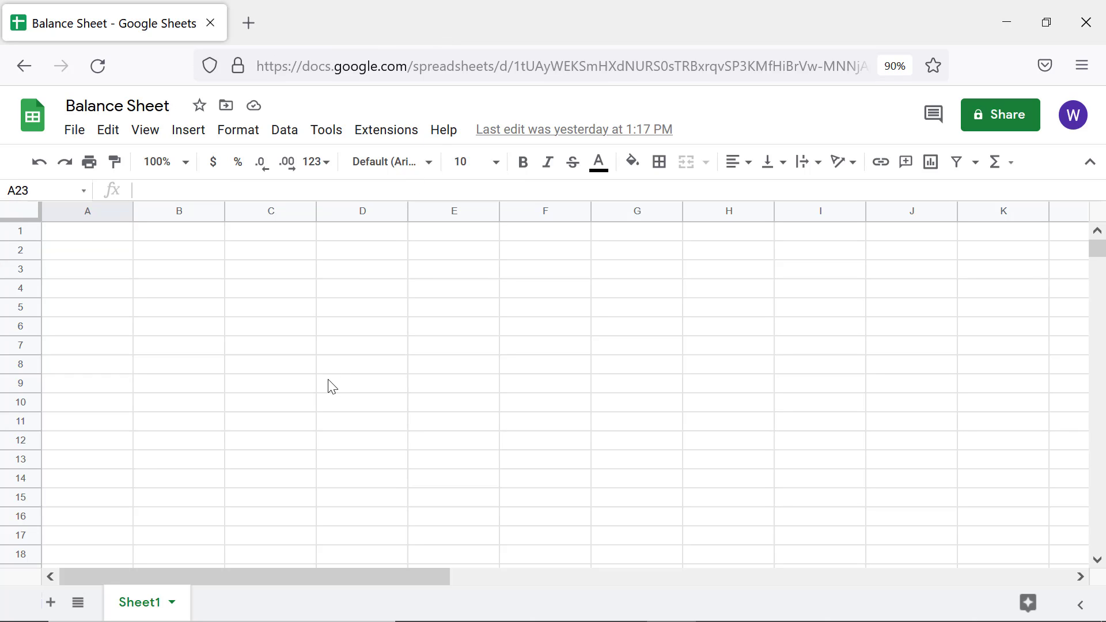
# Make another copy of the Balance Sheet file named Cash Flow in My Drive and close the copy
pyautogui.click(78, 132)
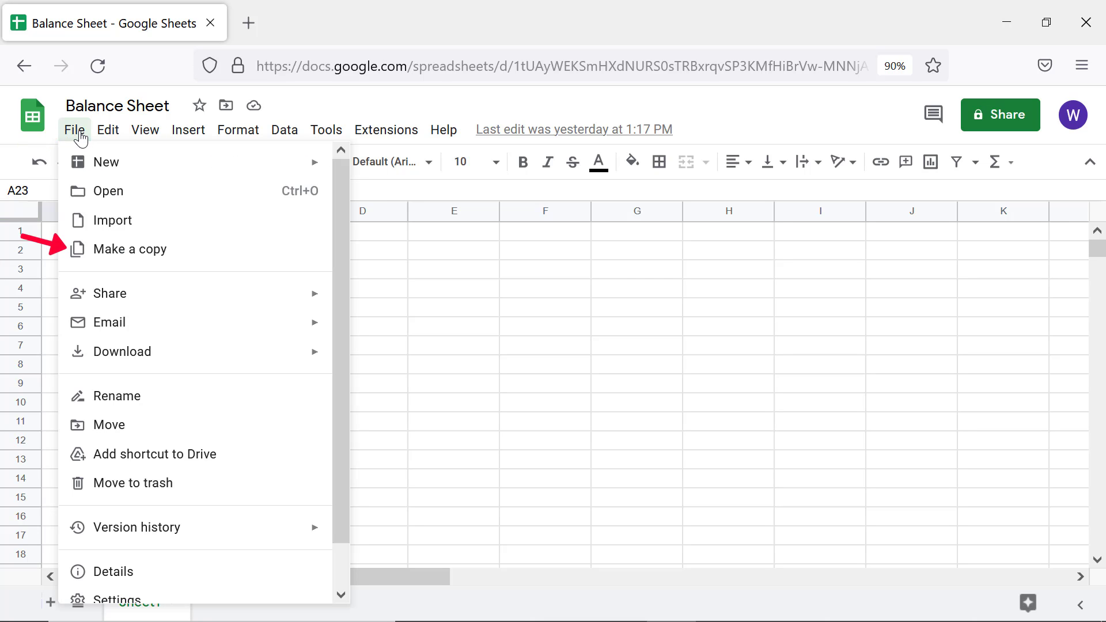
pyautogui.click(118, 249)
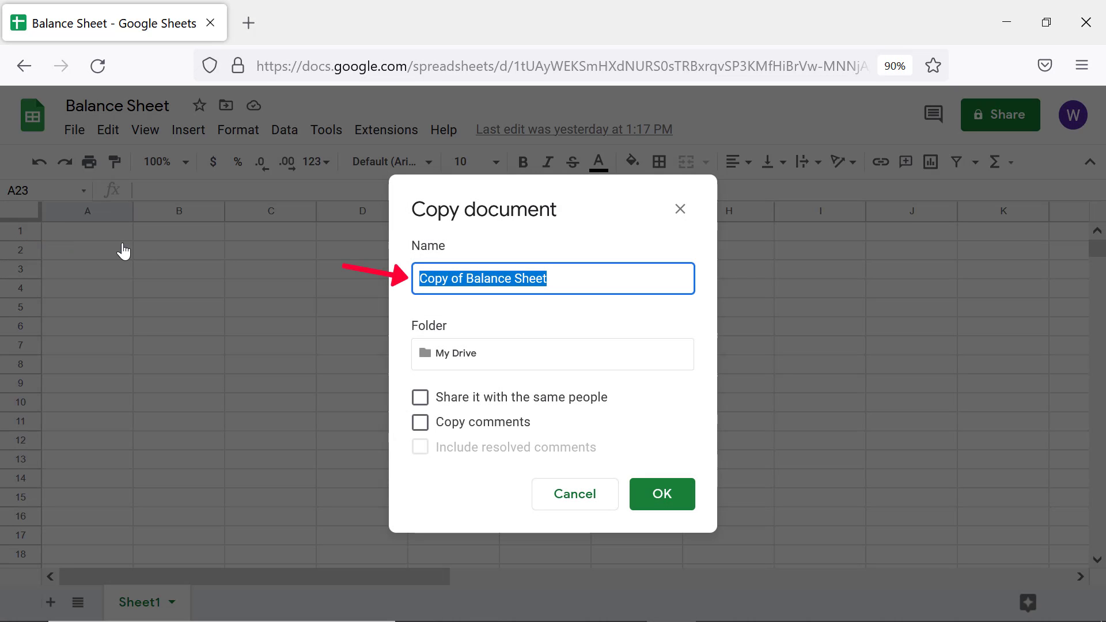
pyautogui.write('Cash Fl')
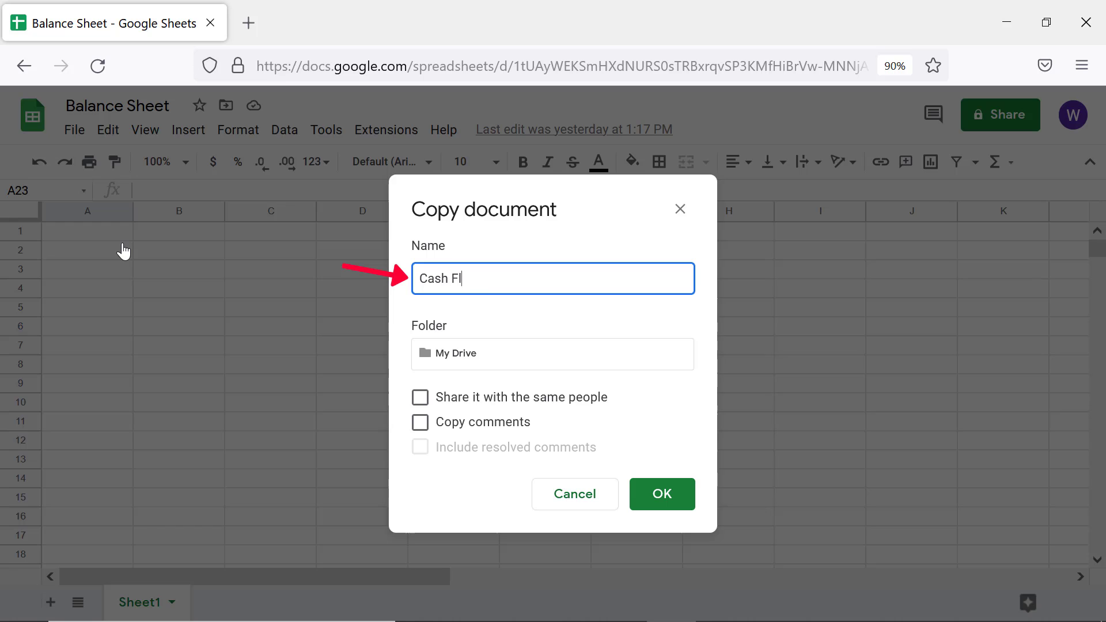
pyautogui.write('ow')
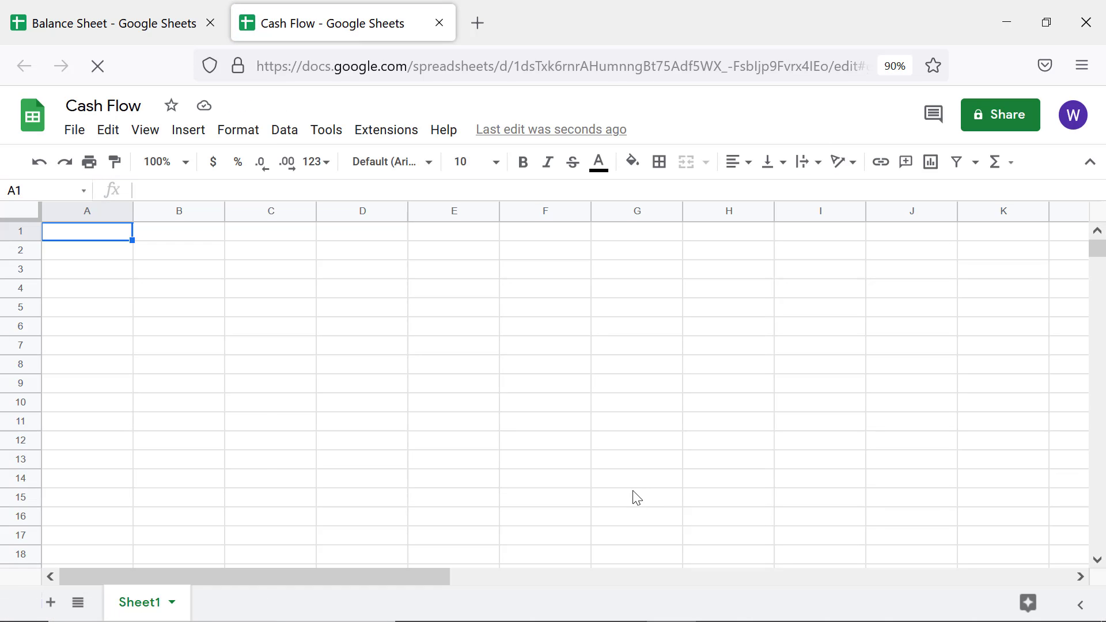
pyautogui.click(442, 28)
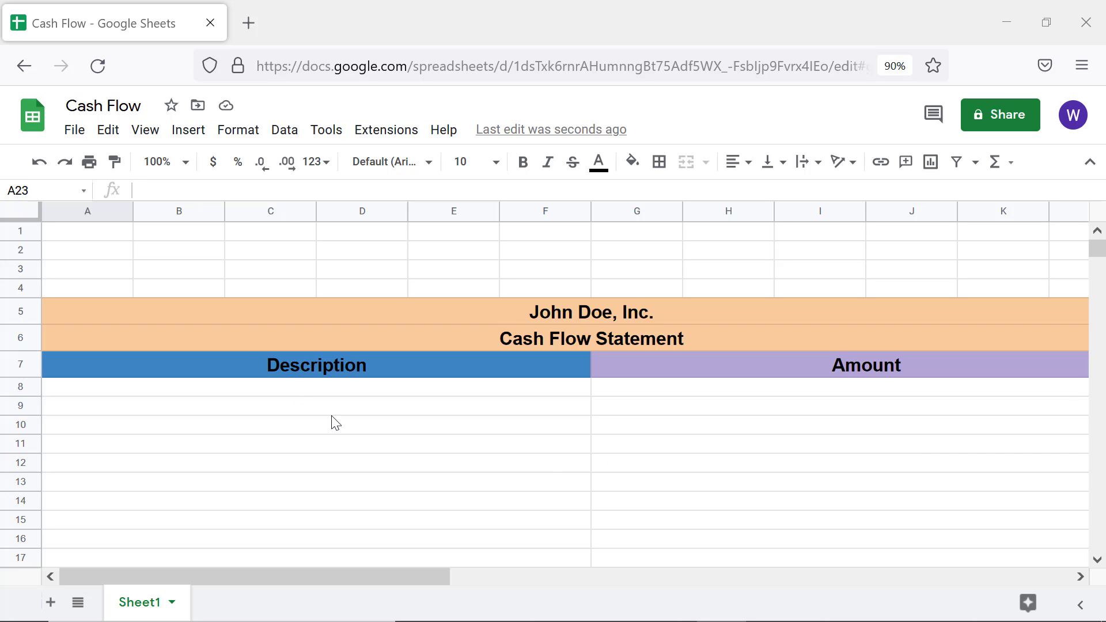
# In the Cash Flow file, enter the labels Balance Sheet in A1, P&L in D1 and Cash Flow in G1
pyautogui.click(110, 236)
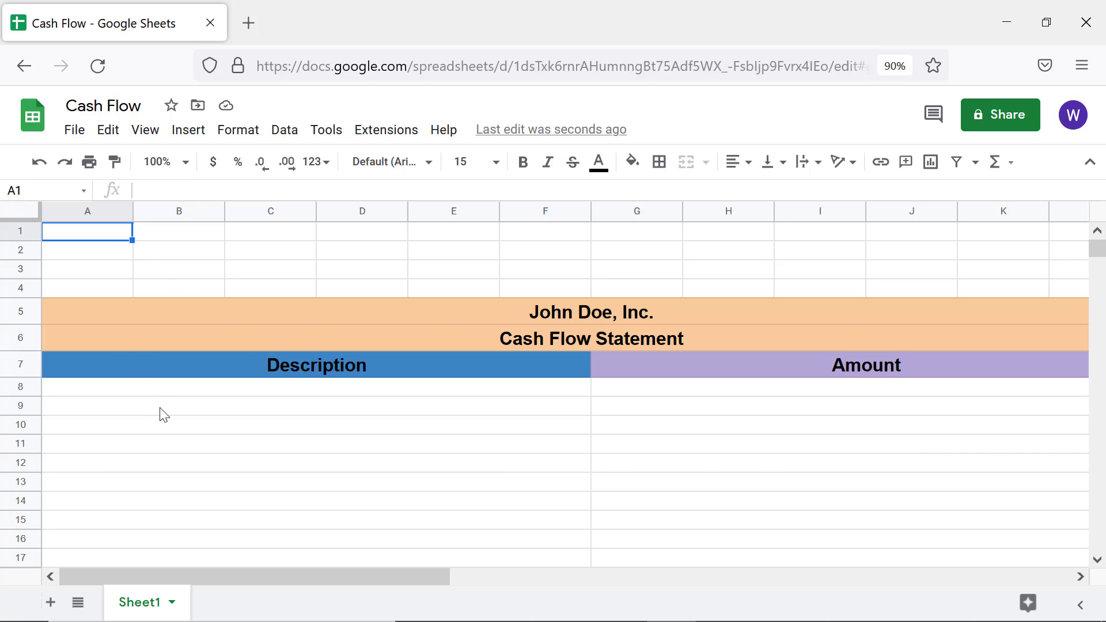
pyautogui.write('Balance')
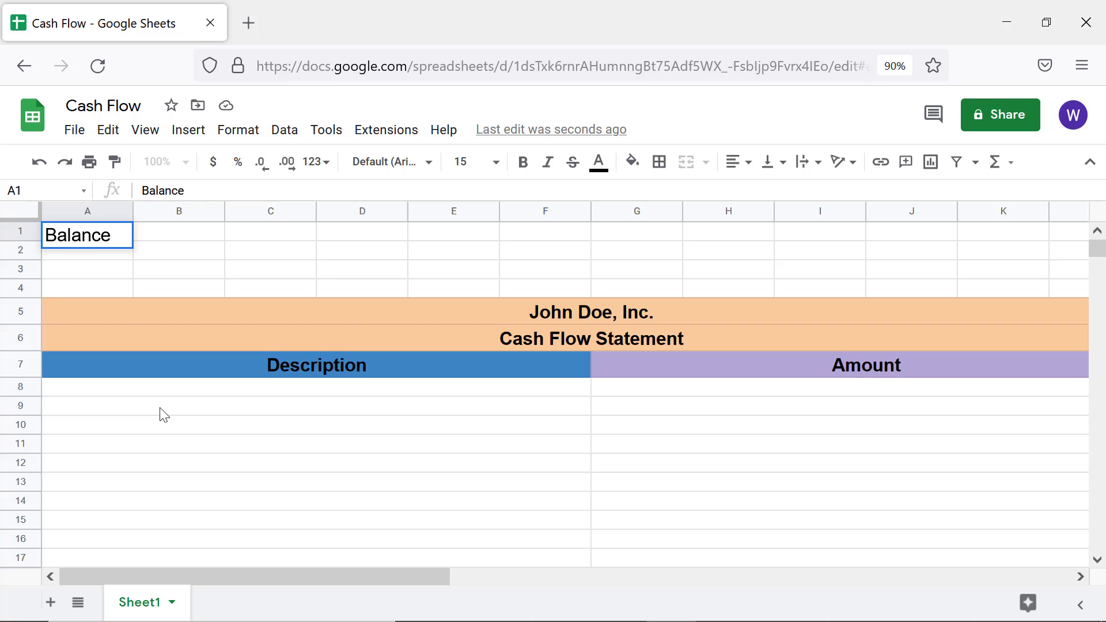
pyautogui.write(' Sheet')
pyautogui.press('Return')
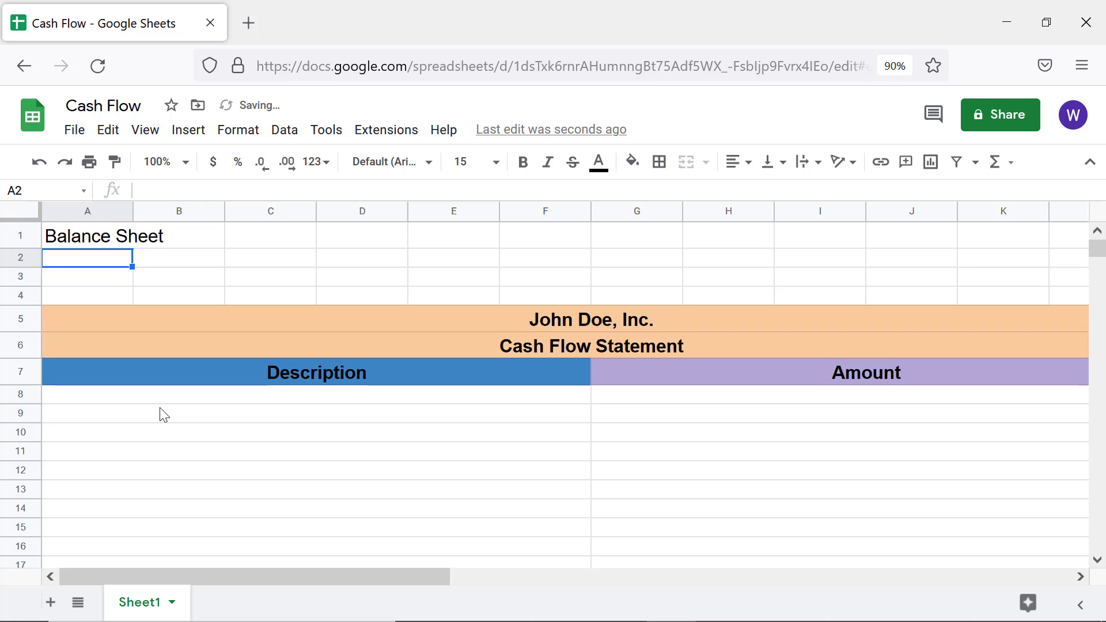
pyautogui.click(326, 241)
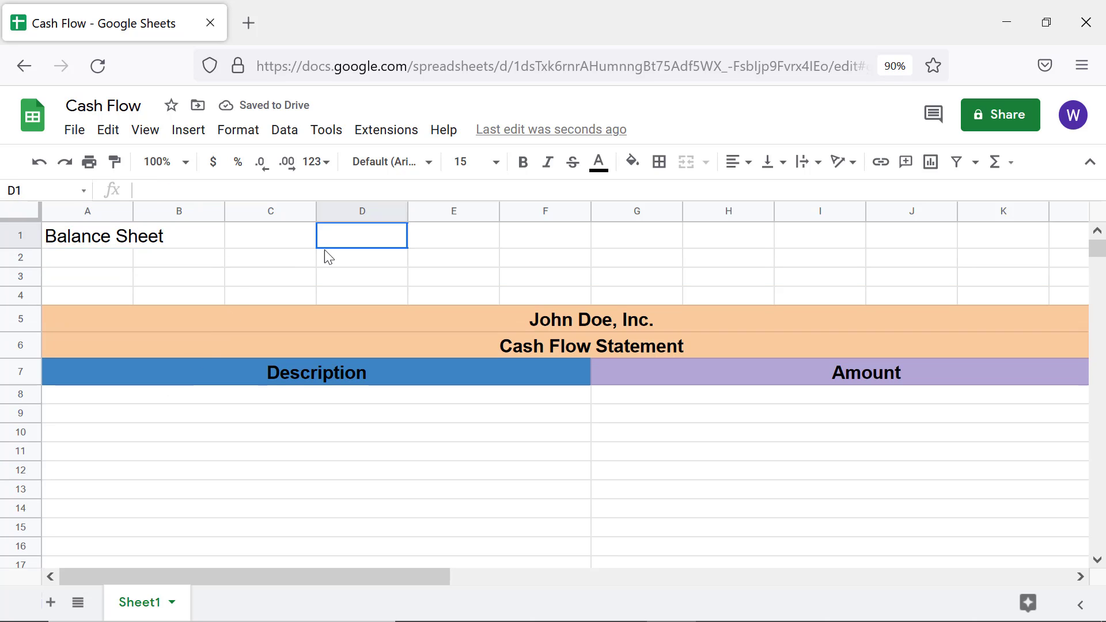
pyautogui.write('P&')
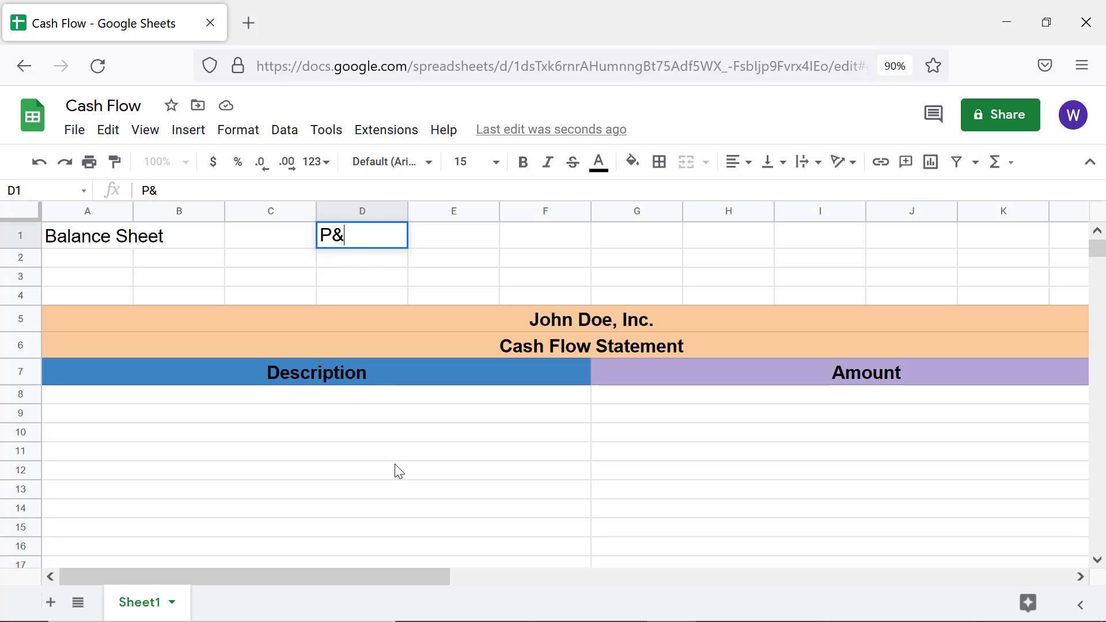
pyautogui.write('L')
pyautogui.press('Return')
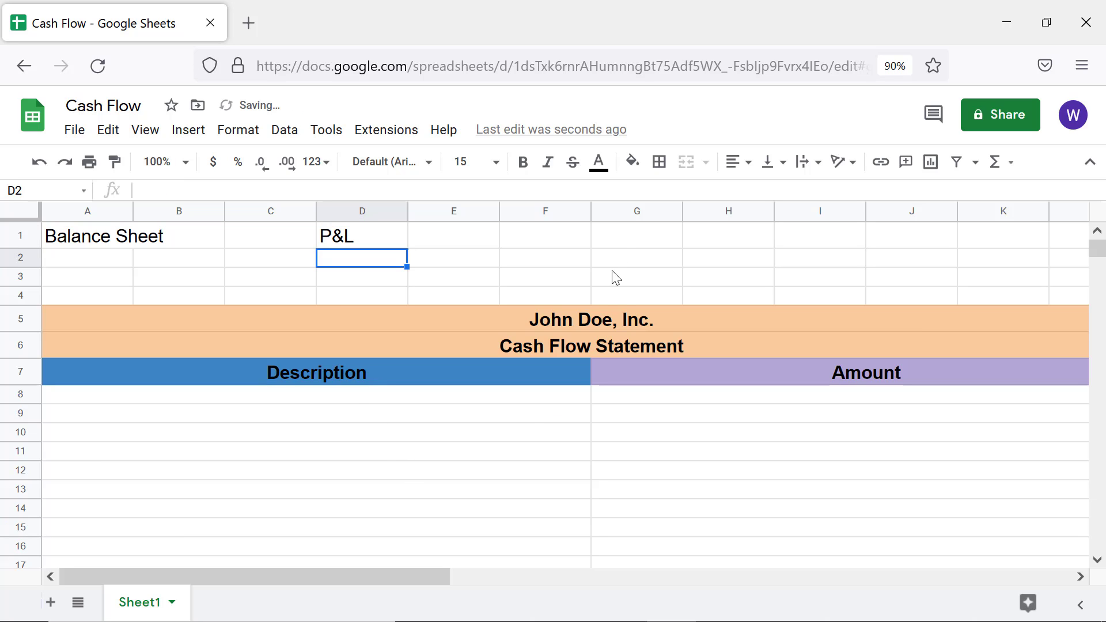
pyautogui.click(617, 241)
pyautogui.write('Cash Fl')
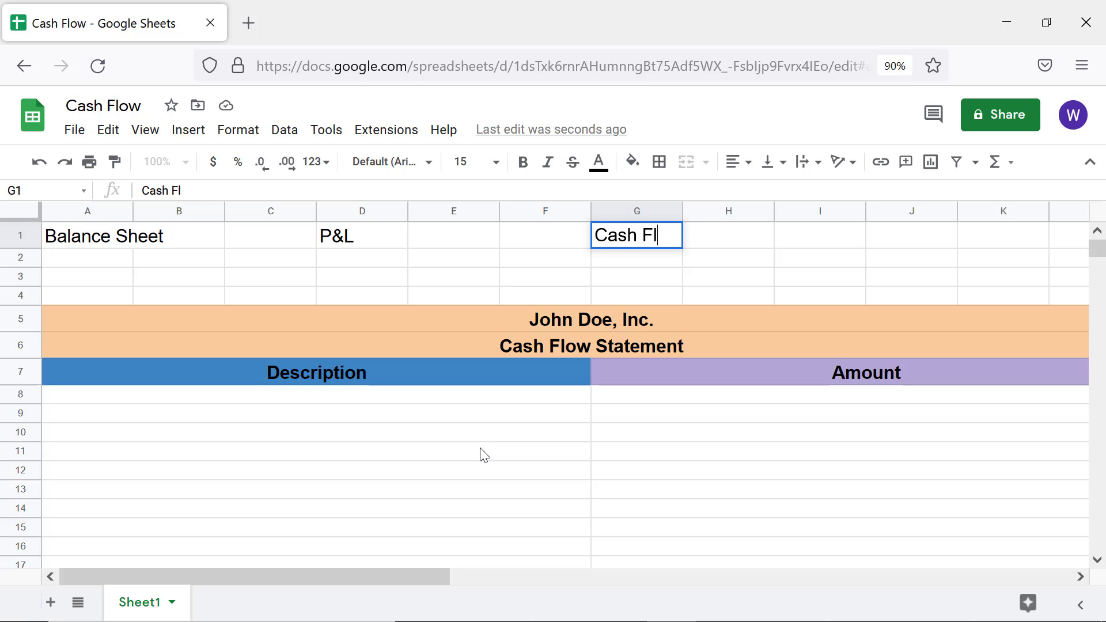
pyautogui.write('ow')
pyautogui.press('Return')
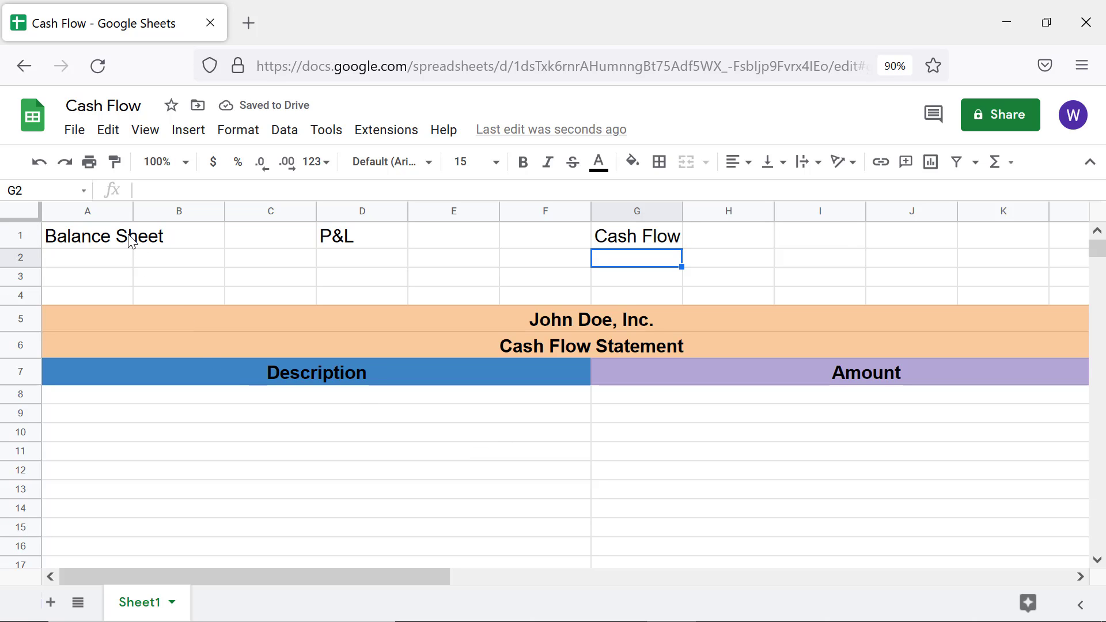
# Make the three labels in cells A1, D1 and G1 bold
pyautogui.click(131, 241)
pyautogui.keyDown('ctrl'); pyautogui.click(324, 240); pyautogui.keyUp('ctrl')
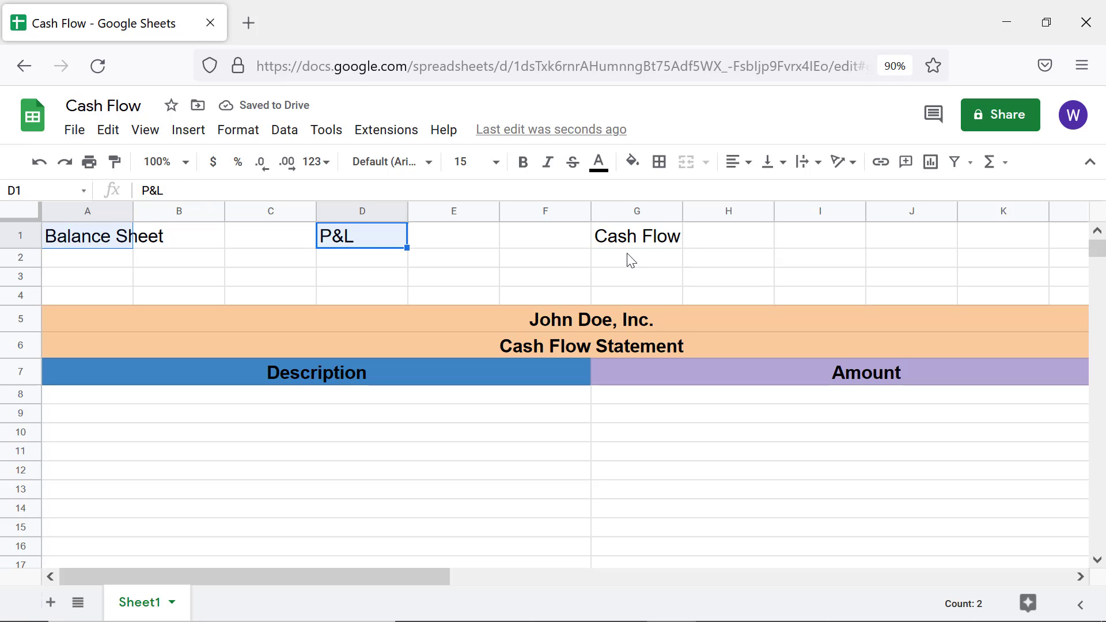
pyautogui.keyDown('ctrl'); pyautogui.click(630, 245); pyautogui.keyUp('ctrl')
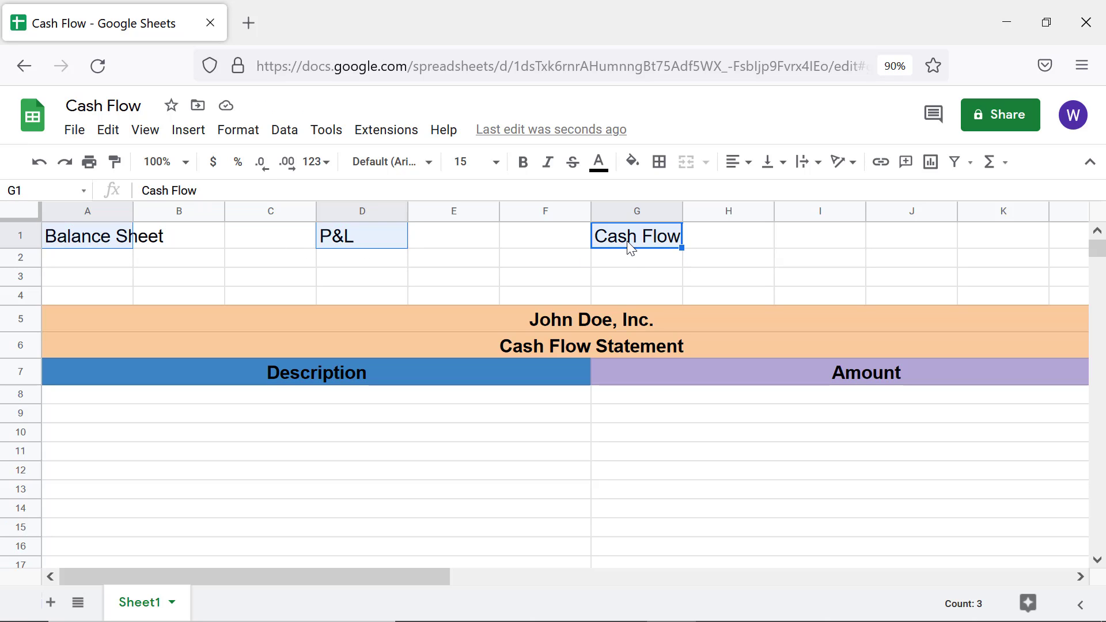
pyautogui.hotkey('ctrl', 'b')
pyautogui.click(628, 263)
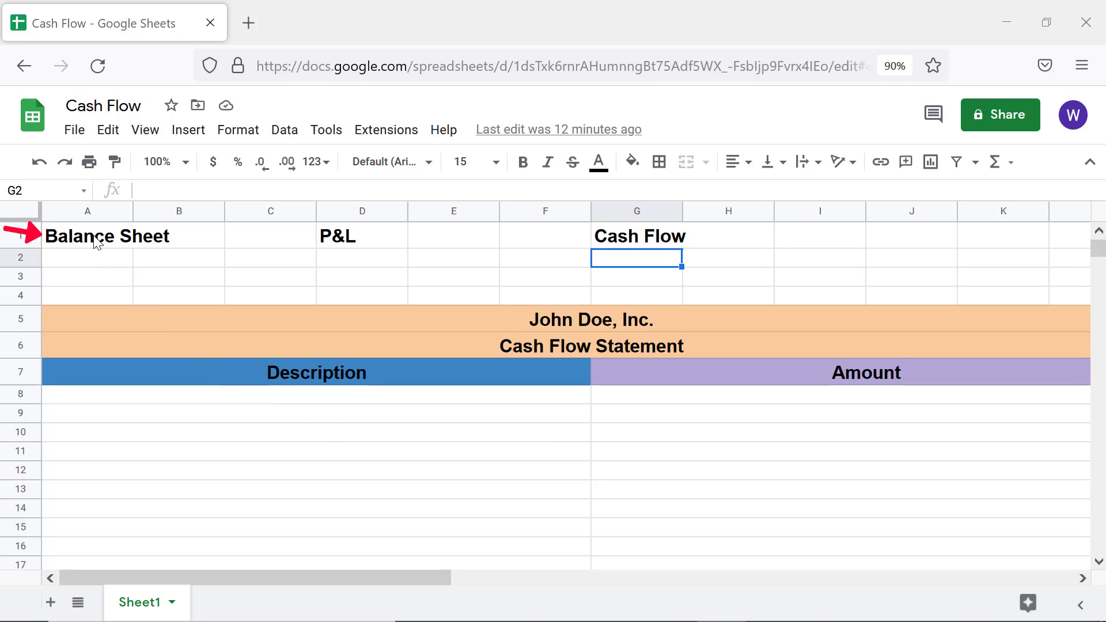
# Insert a link on the Balance Sheet label in A1 to the Balance Sheet spreadsheet file
pyautogui.click(95, 242)
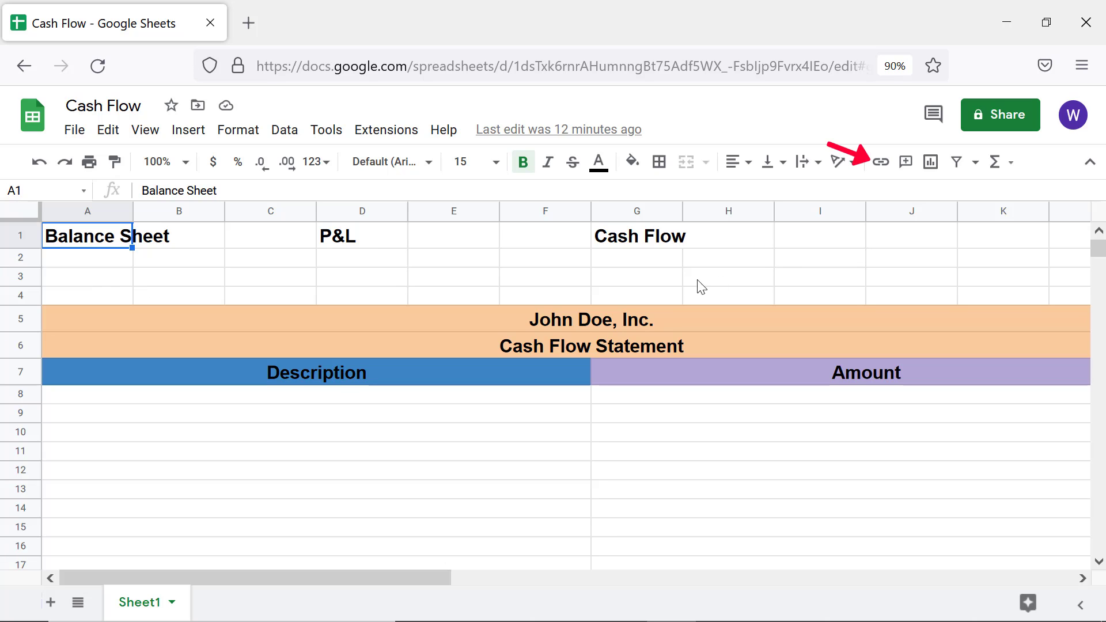
pyautogui.click(878, 170)
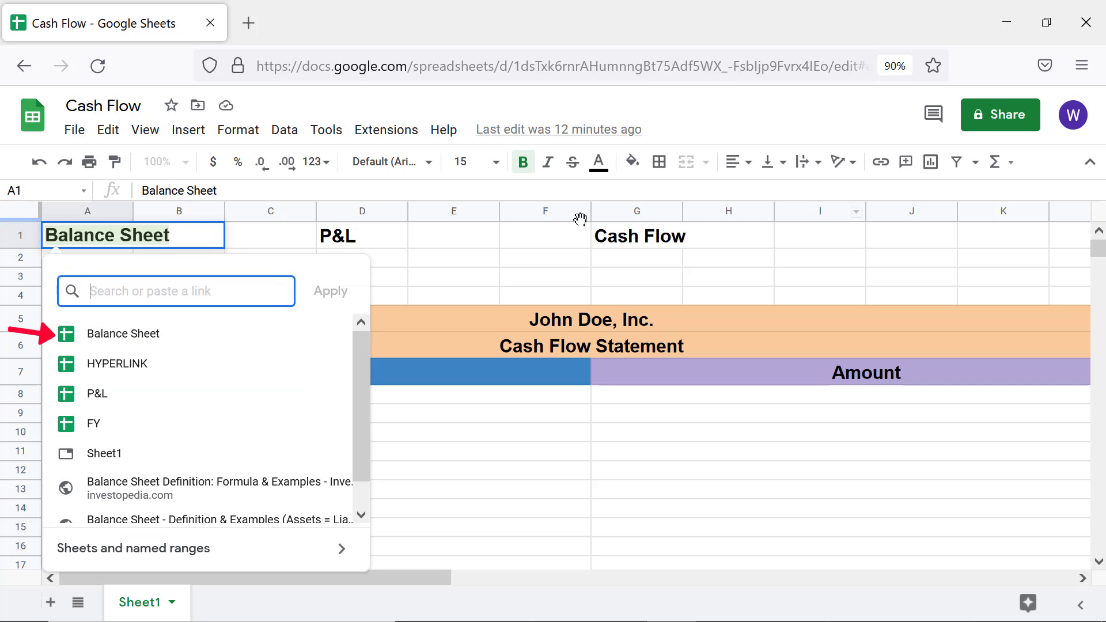
pyautogui.click(128, 344)
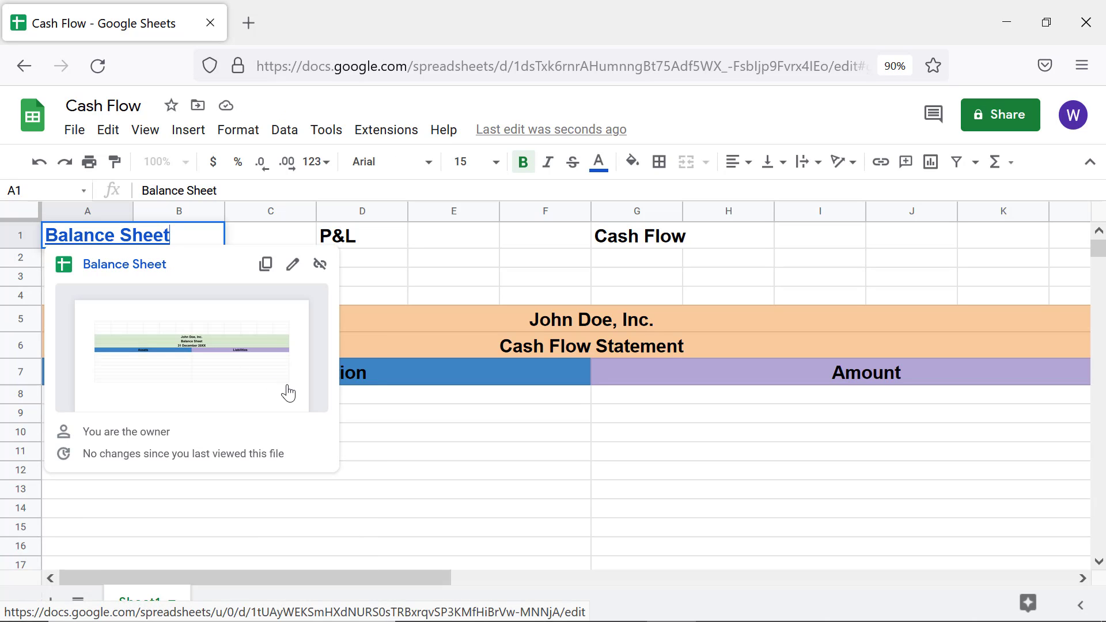
pyautogui.click(356, 396)
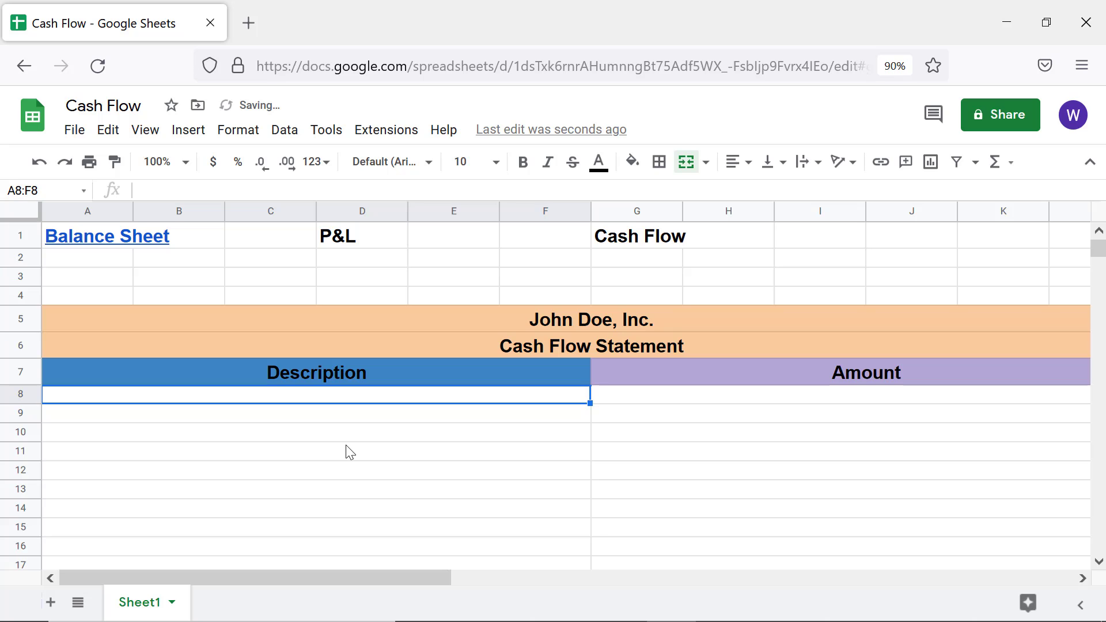
# Insert a link on the P&L label in D1 to the P&L spreadsheet file
pyautogui.click(350, 244)
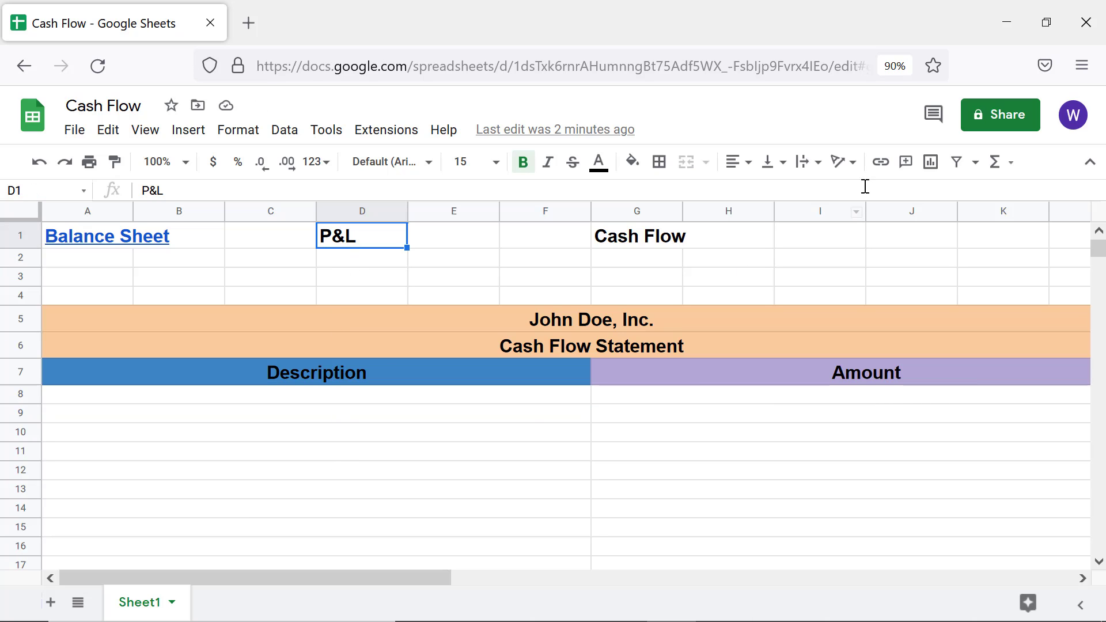
pyautogui.click(879, 161)
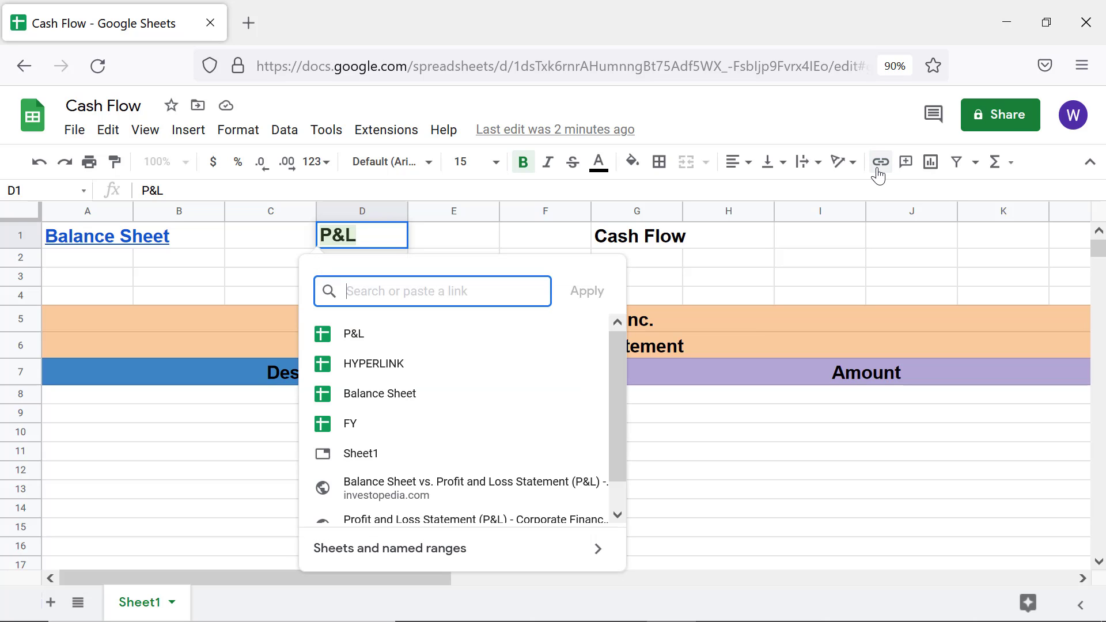
pyautogui.click(377, 336)
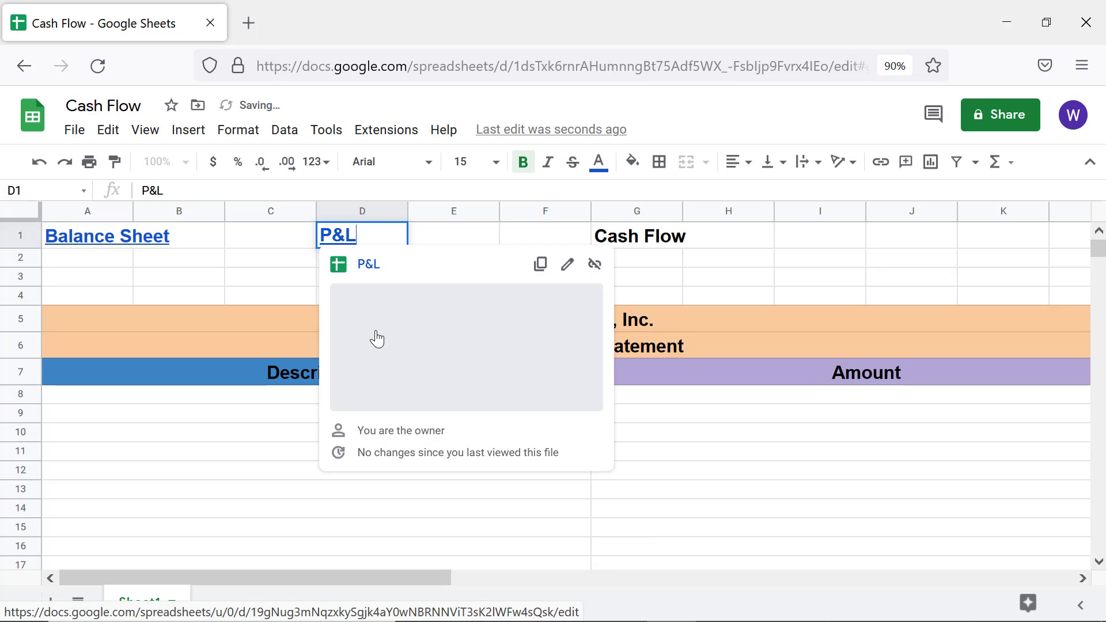
pyautogui.click(646, 396)
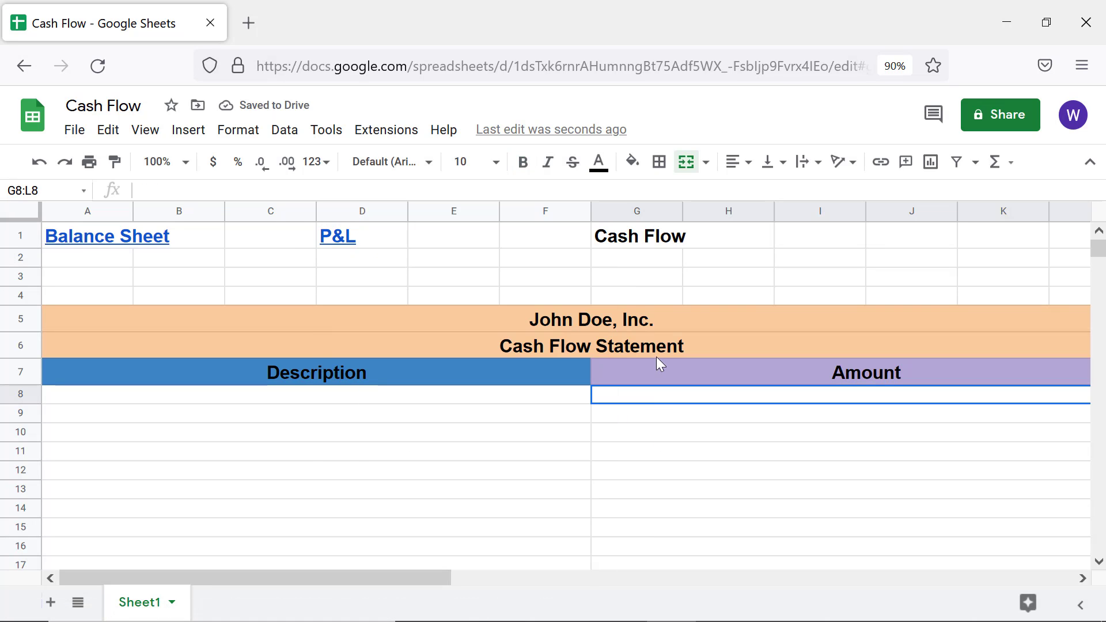
# Search the link suggestions for "cash" and link the Cash Flow label in G1 to the Cash Flow spreadsheet file
pyautogui.click(663, 238)
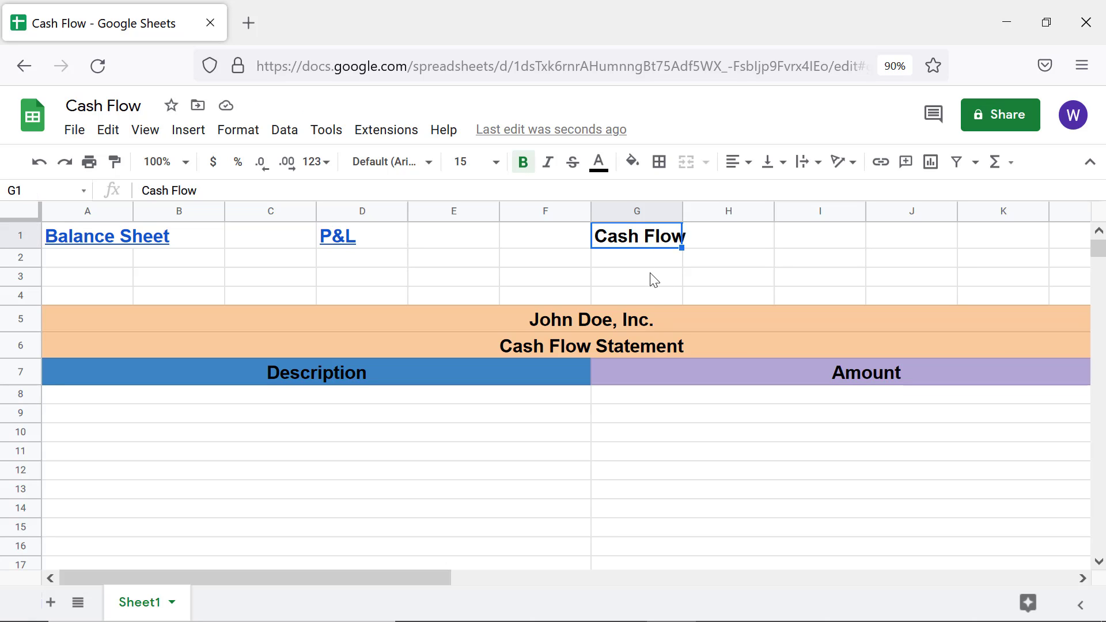
pyautogui.click(881, 161)
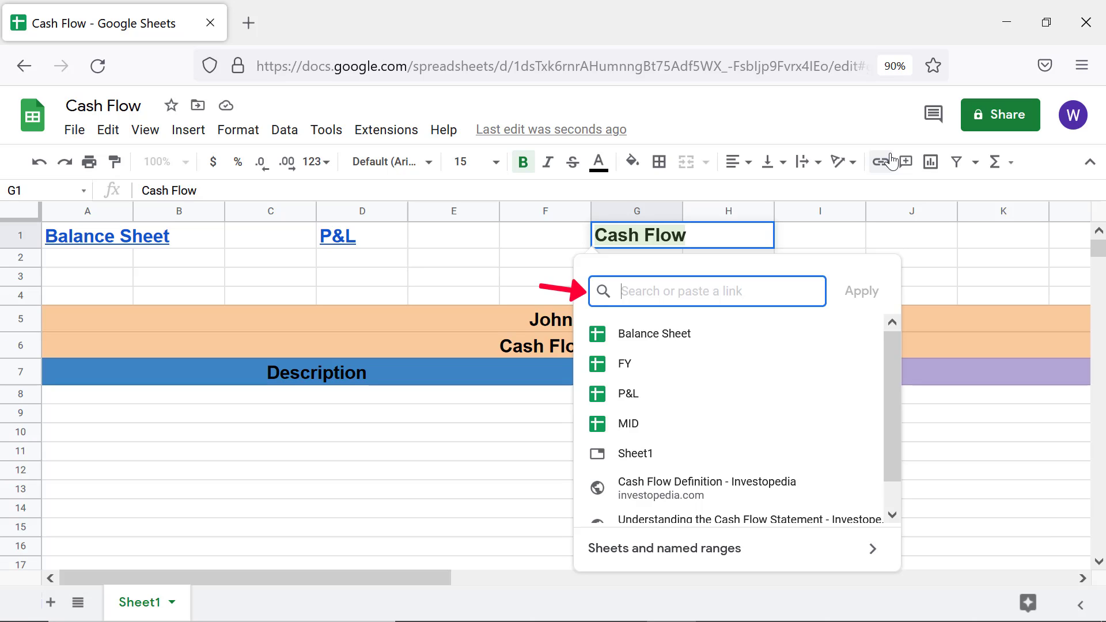
pyautogui.write('cash')
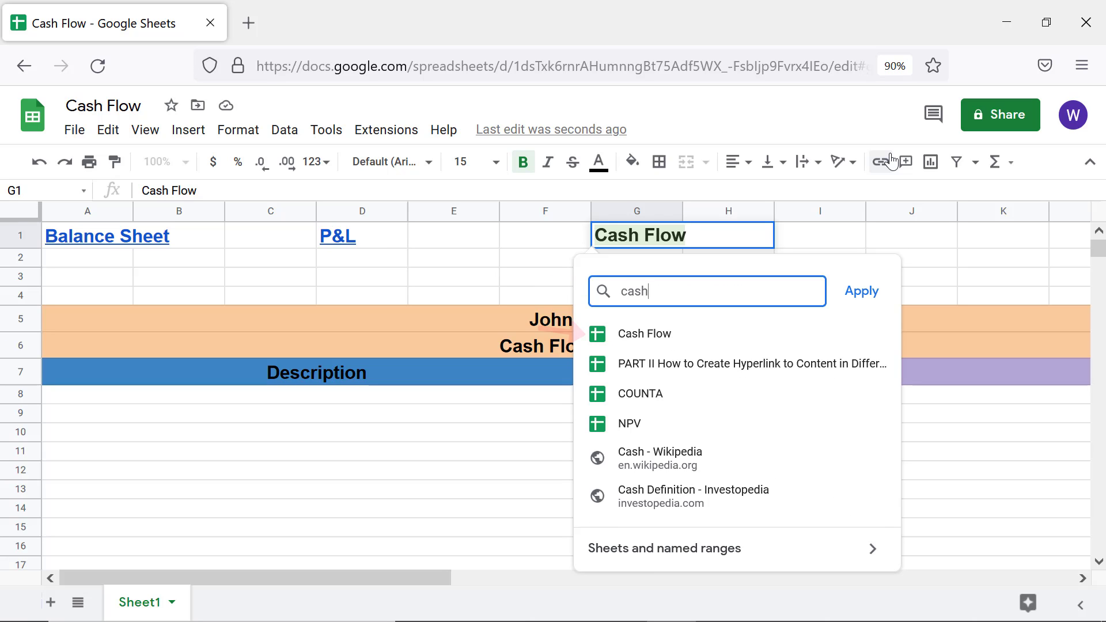
pyautogui.click(660, 340)
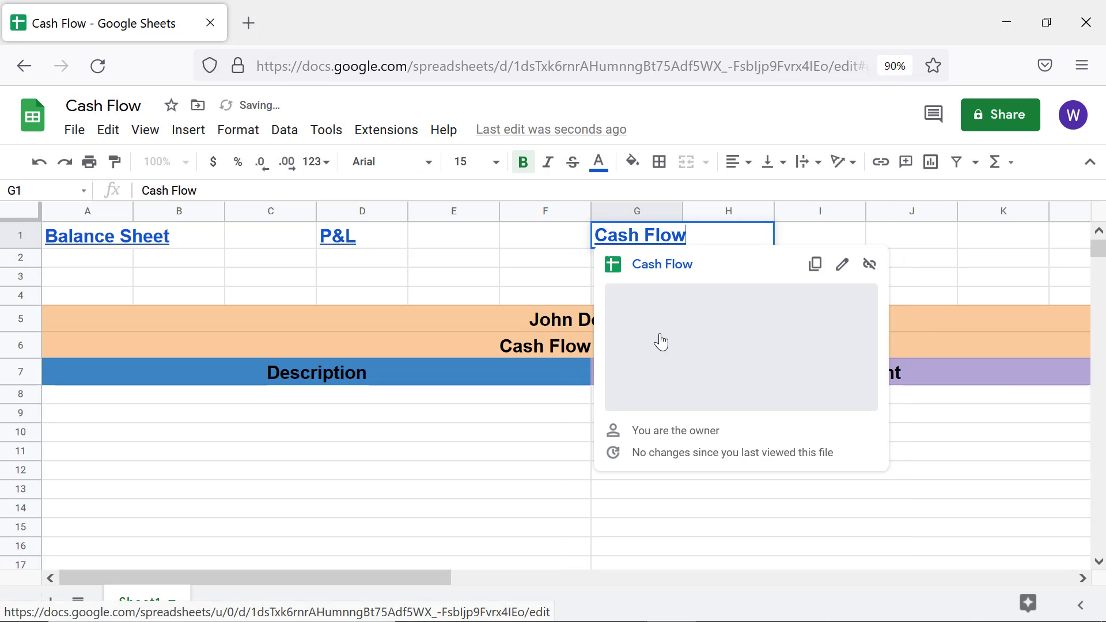
# Copy the linked Balance Sheet, P&L and Cash Flow labels in the range A1:G1 of the Cash Flow spreadsheet
pyautogui.click(566, 402)
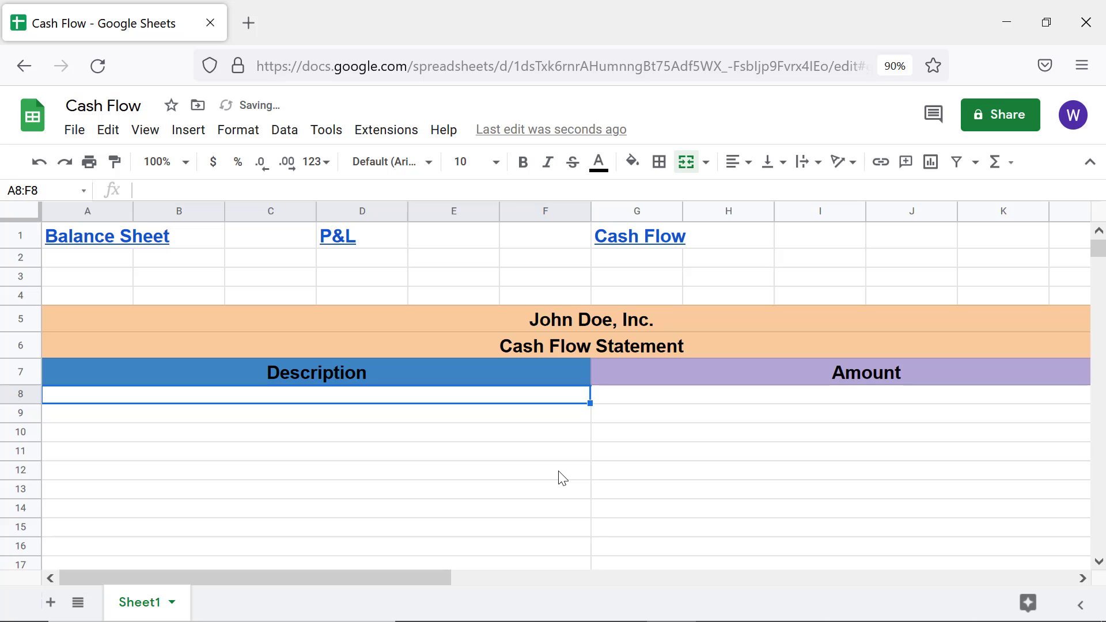
pyautogui.click(105, 243)
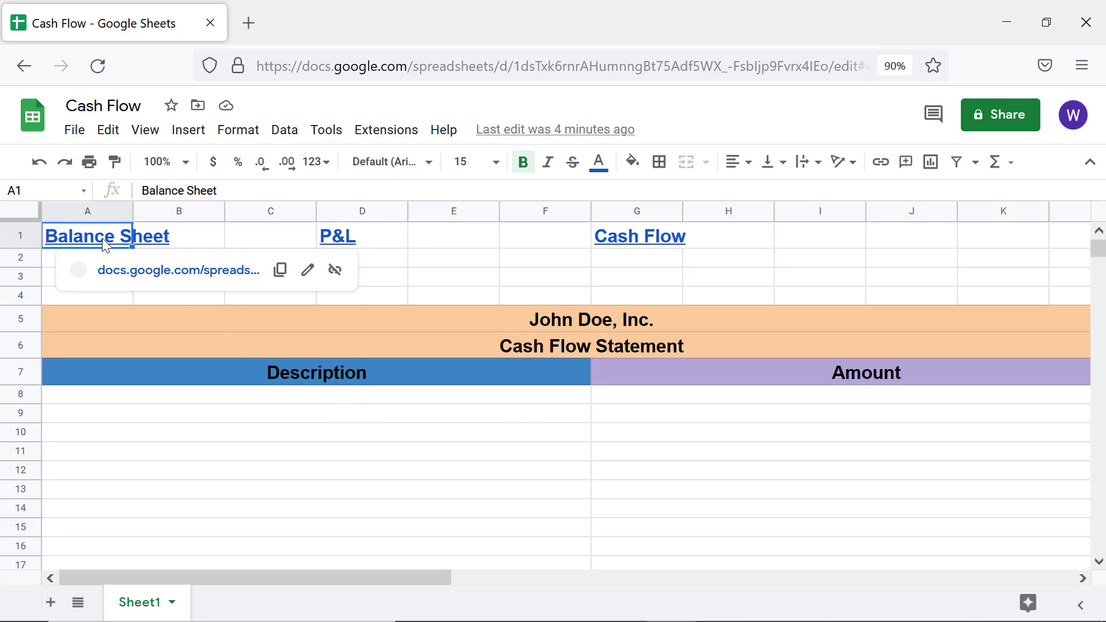
pyautogui.keyDown('shift'); pyautogui.click(640, 238); pyautogui.keyUp('shift')
pyautogui.hotkey('ctrl', 'c')
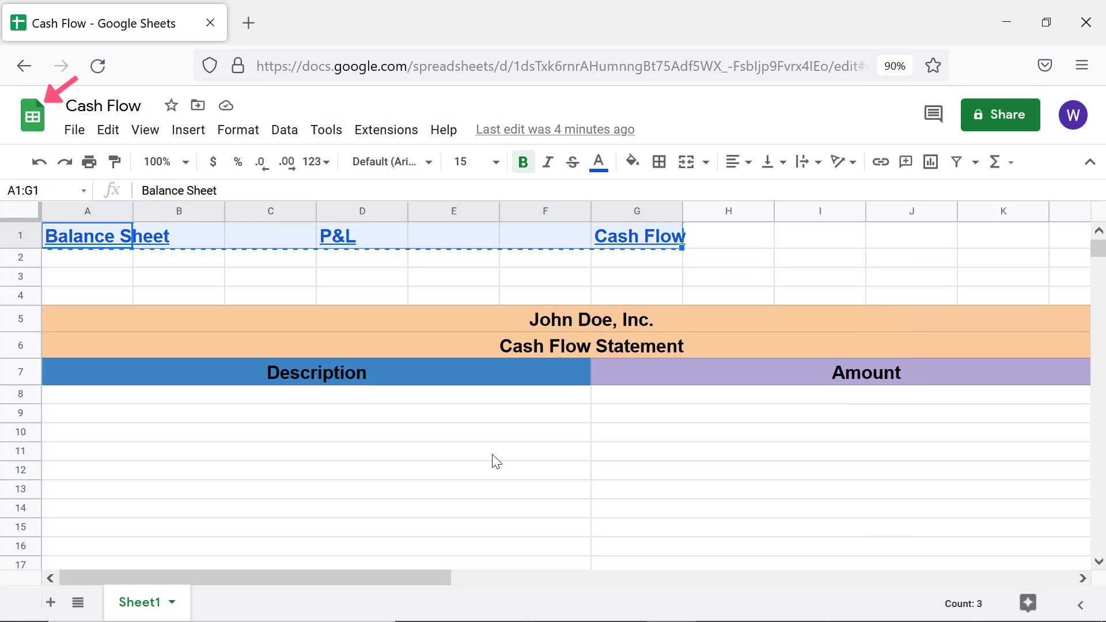
# Open the P&L spreadsheet from the Sheets file list and paste the copied link labels into row 1, starting at A1
pyautogui.click(35, 118)
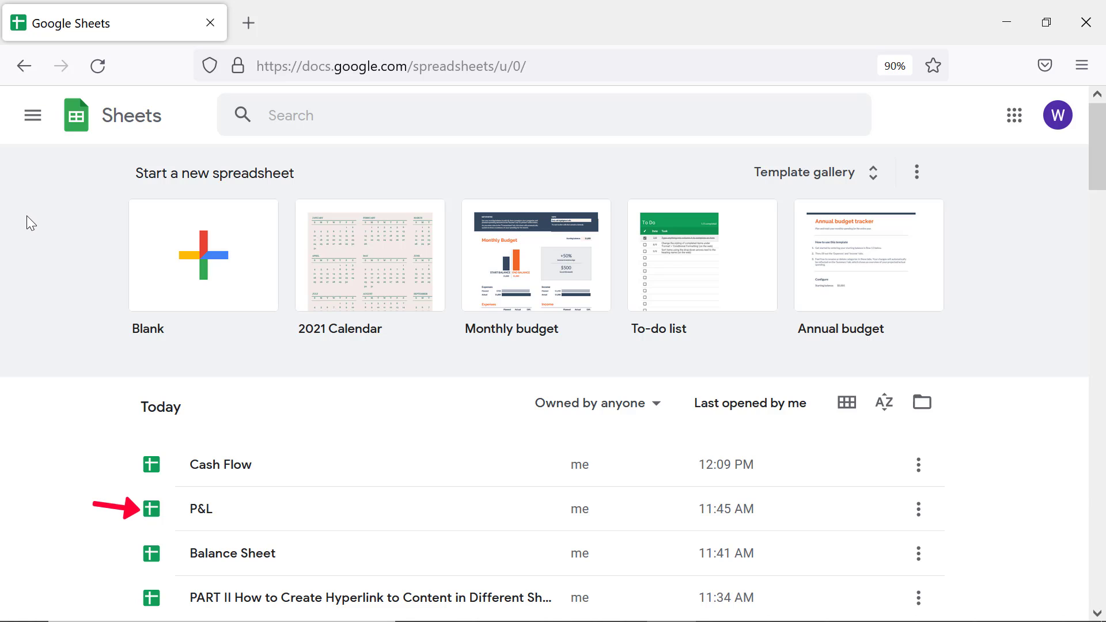
pyautogui.click(221, 510)
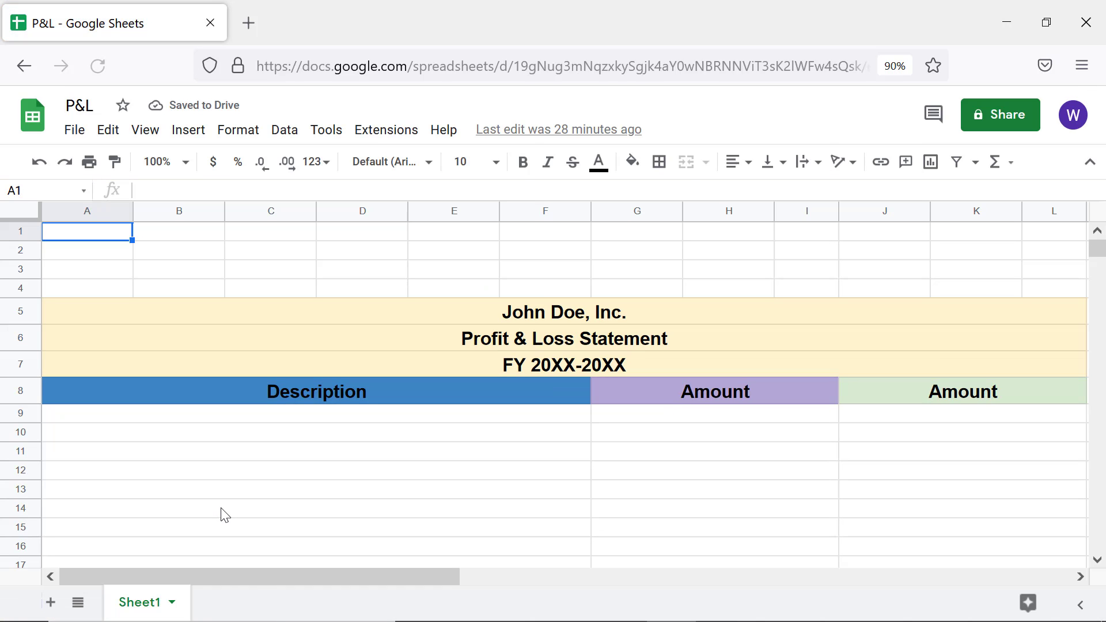
pyautogui.hotkey('ctrl', 'v')
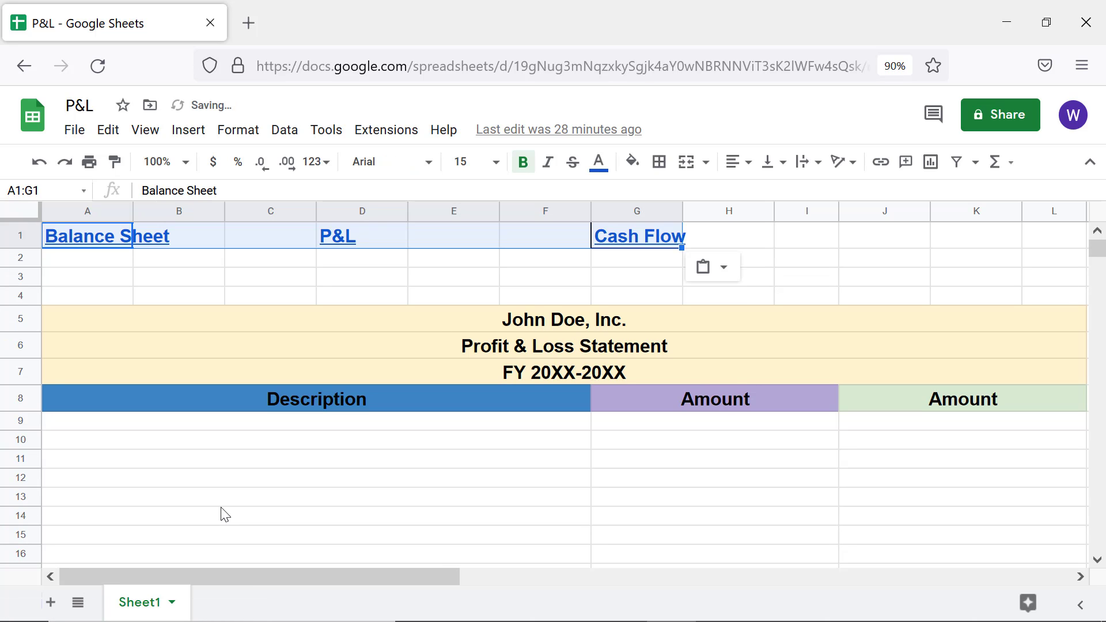
pyautogui.click(76, 259)
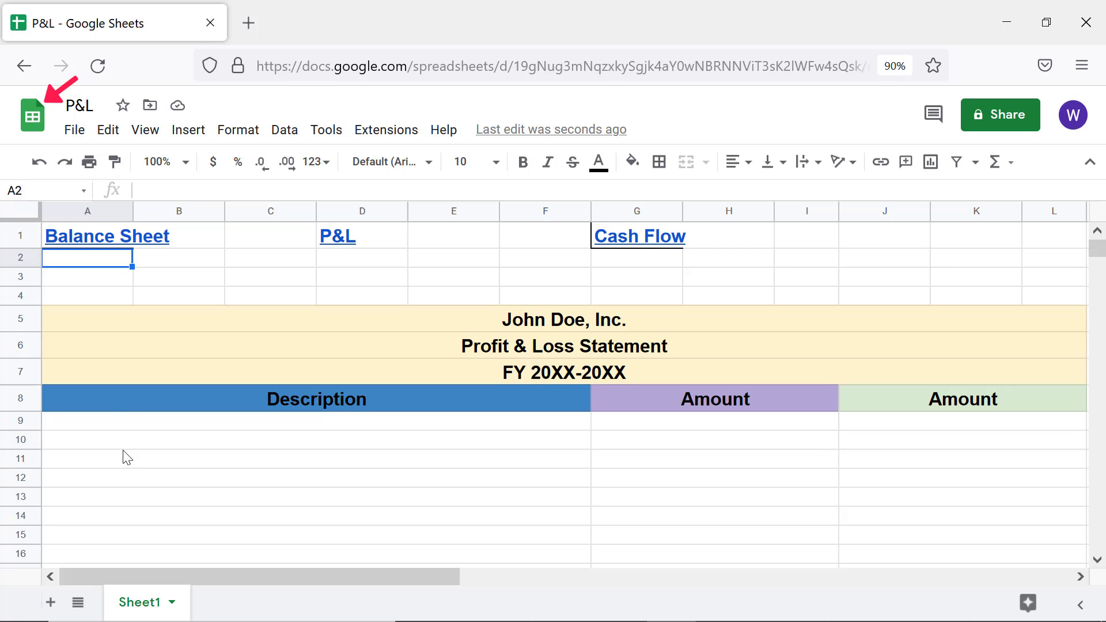
# Open the Balance Sheet spreadsheet from the Sheets file list and paste the same link labels at A1
pyautogui.click(36, 119)
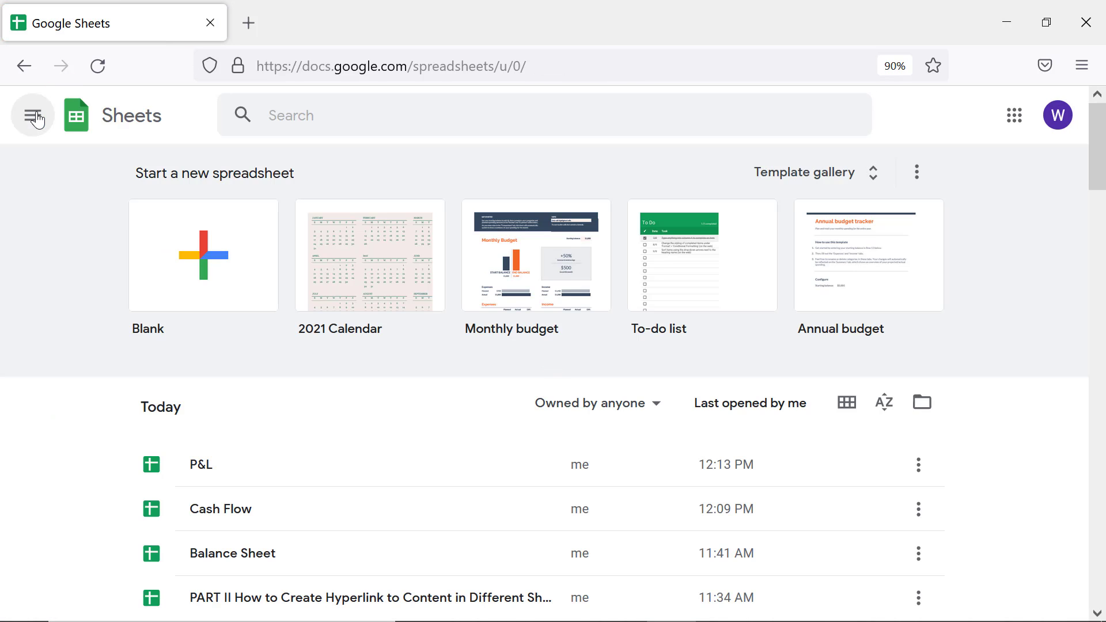
pyautogui.click(219, 556)
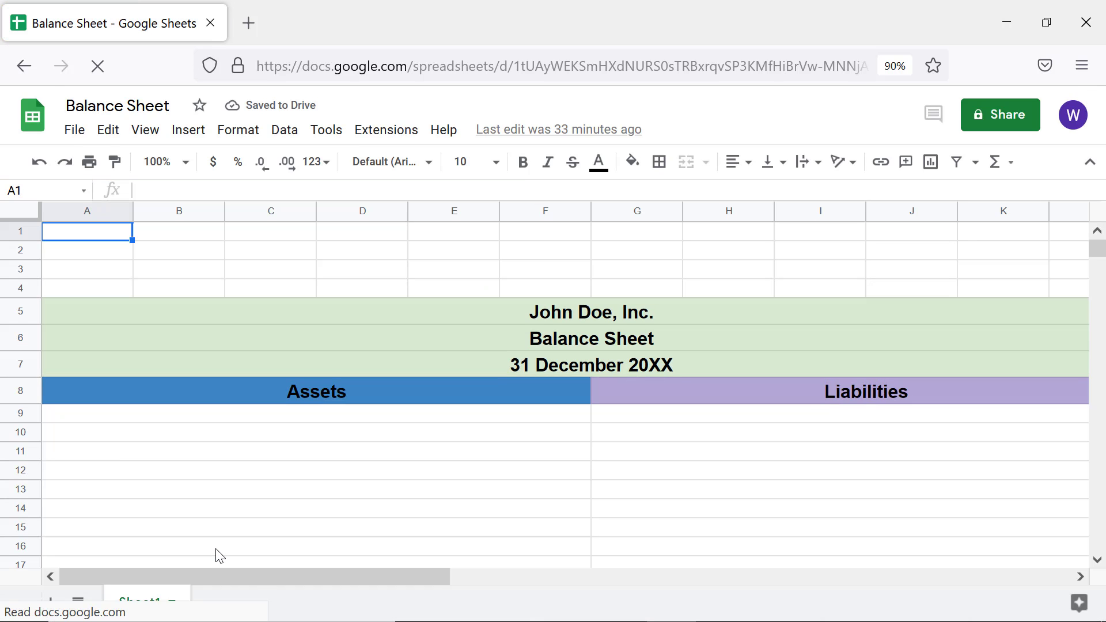
pyautogui.hotkey('ctrl', 'v')
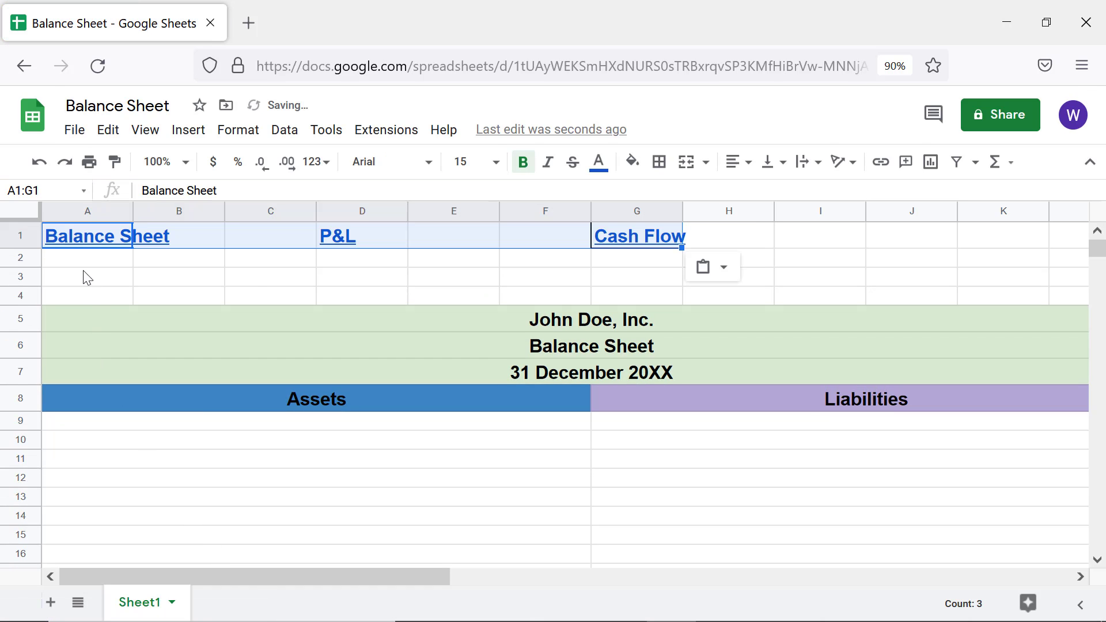
pyautogui.click(87, 260)
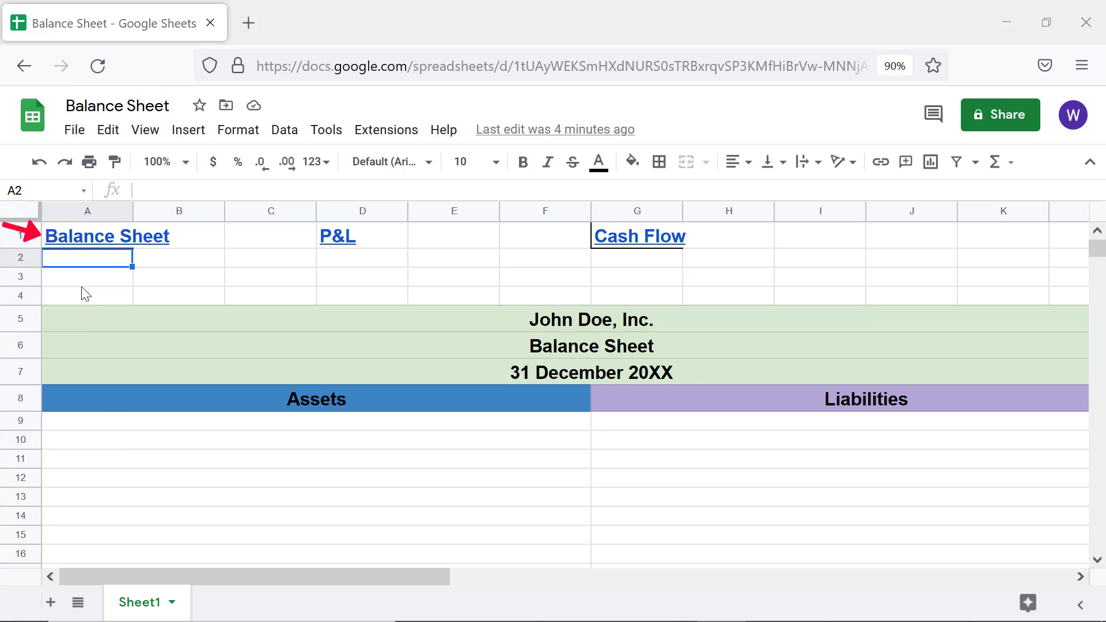
# Test the row 1 links by following the Balance Sheet, P&L and Cash Flow links to their spreadsheets in turn
pyautogui.moveTo(76, 242)
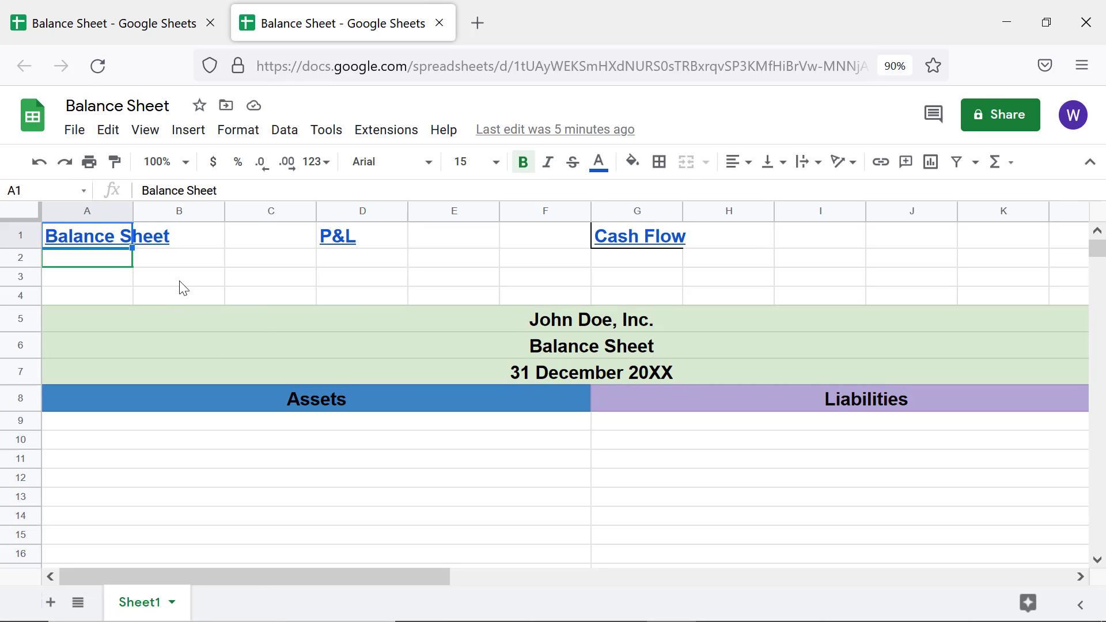
pyautogui.moveTo(333, 244)
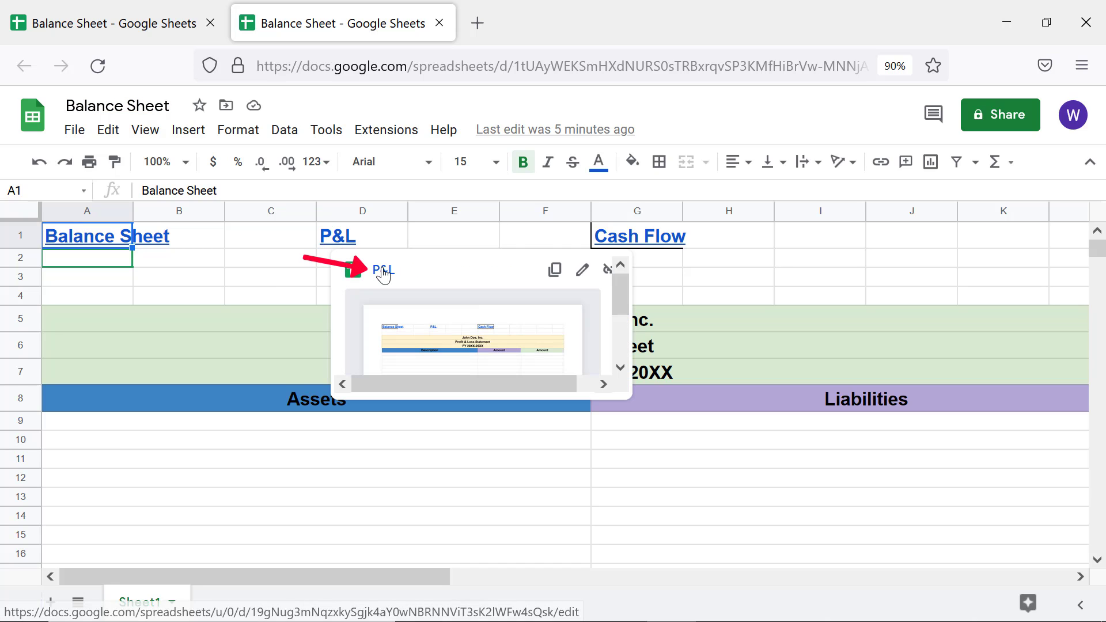
pyautogui.click(382, 270)
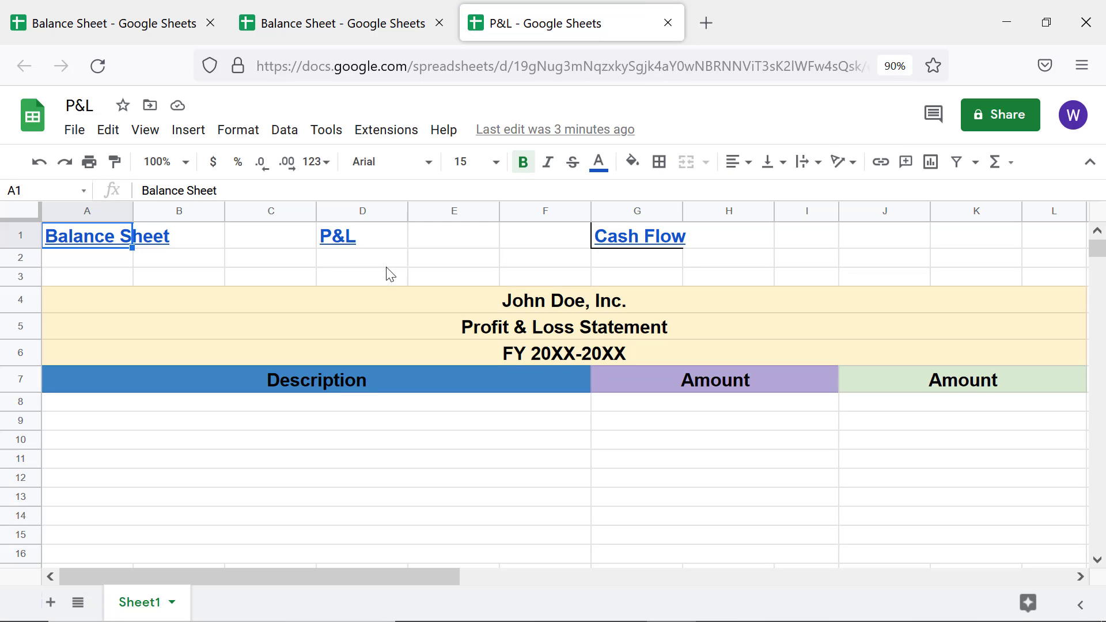
pyautogui.moveTo(609, 238)
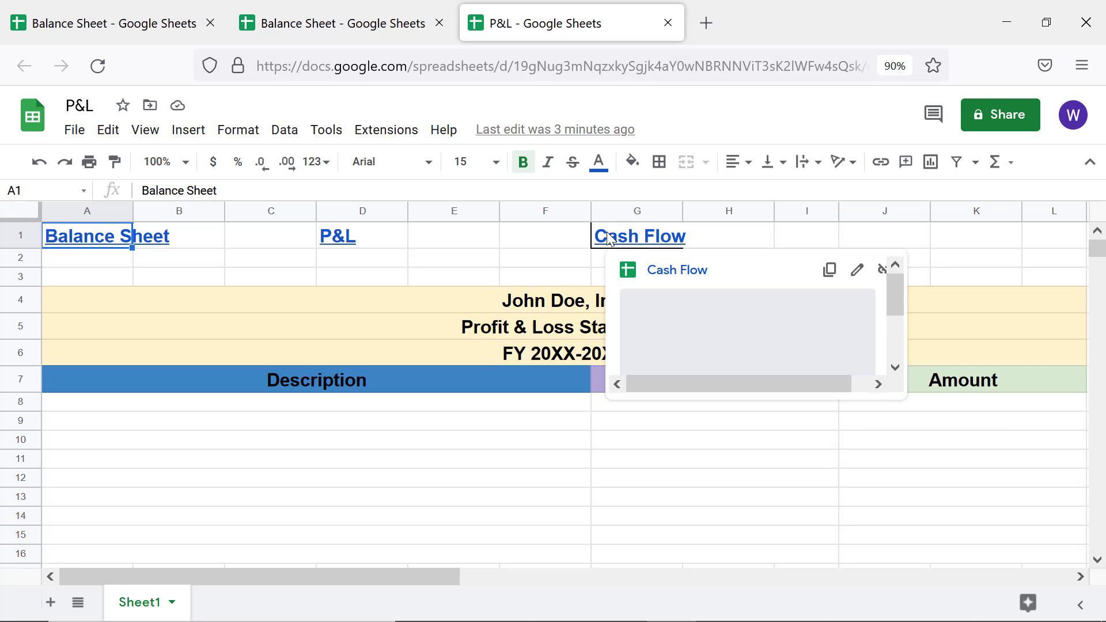
pyautogui.click(669, 275)
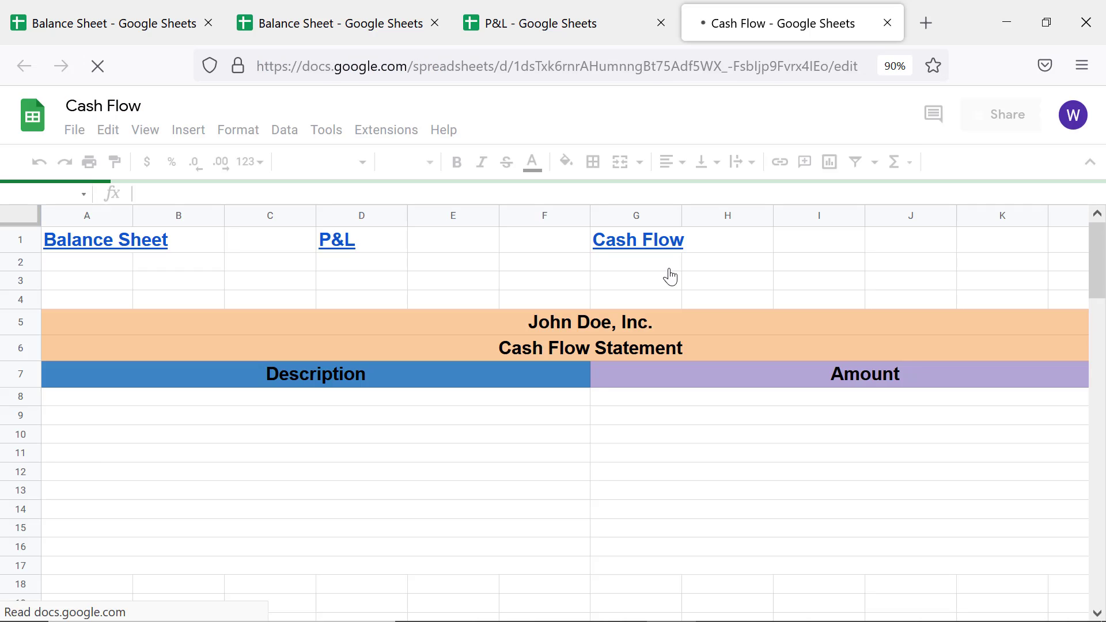